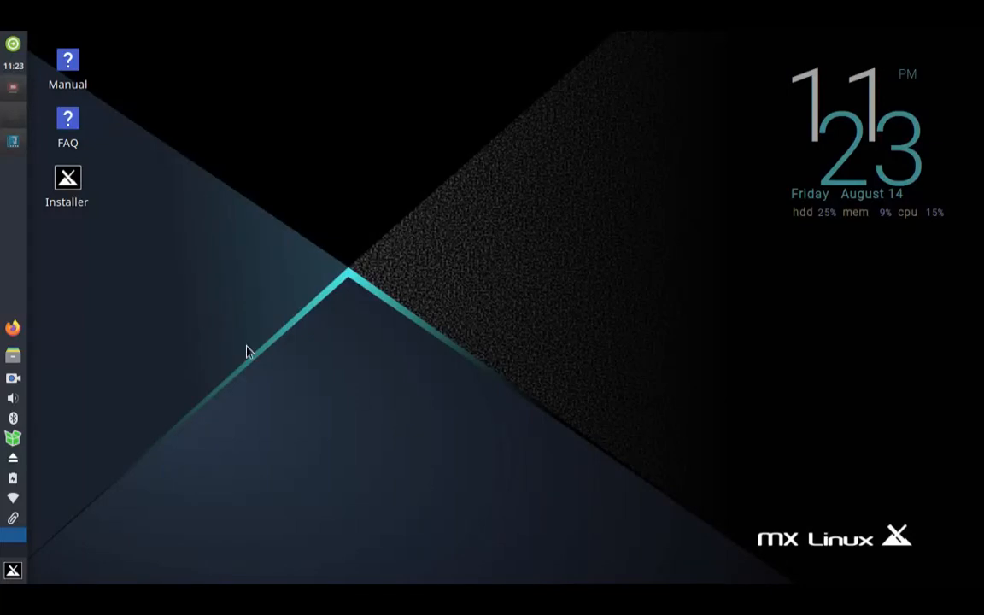
Browse the Accessories applications and search the application launcher for "writ"
{"action": "left_click", "coordinate": [13, 571]}
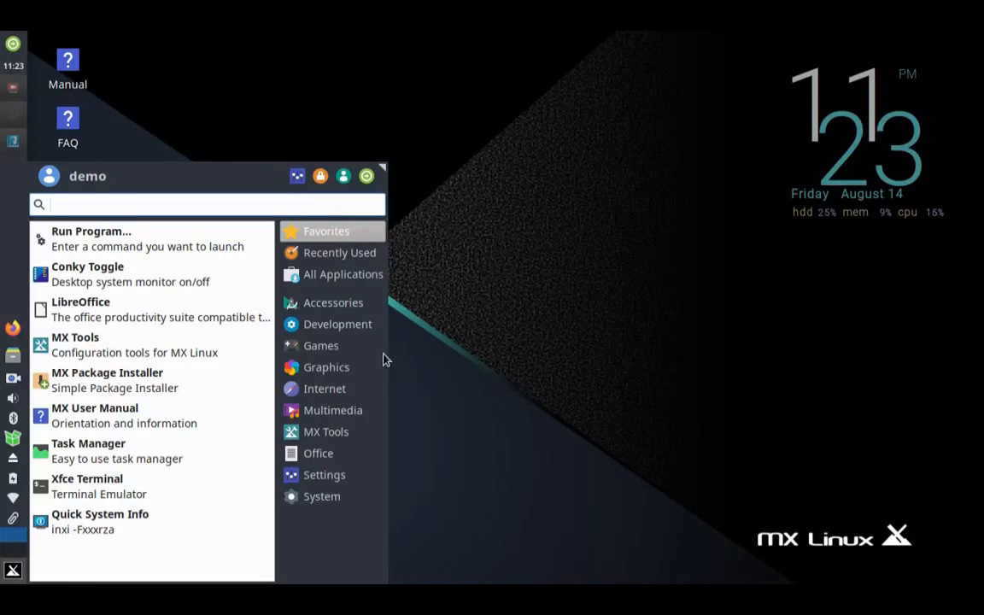
{"action": "left_click", "coordinate": [333, 302]}
{"action": "type", "text": "writ"}
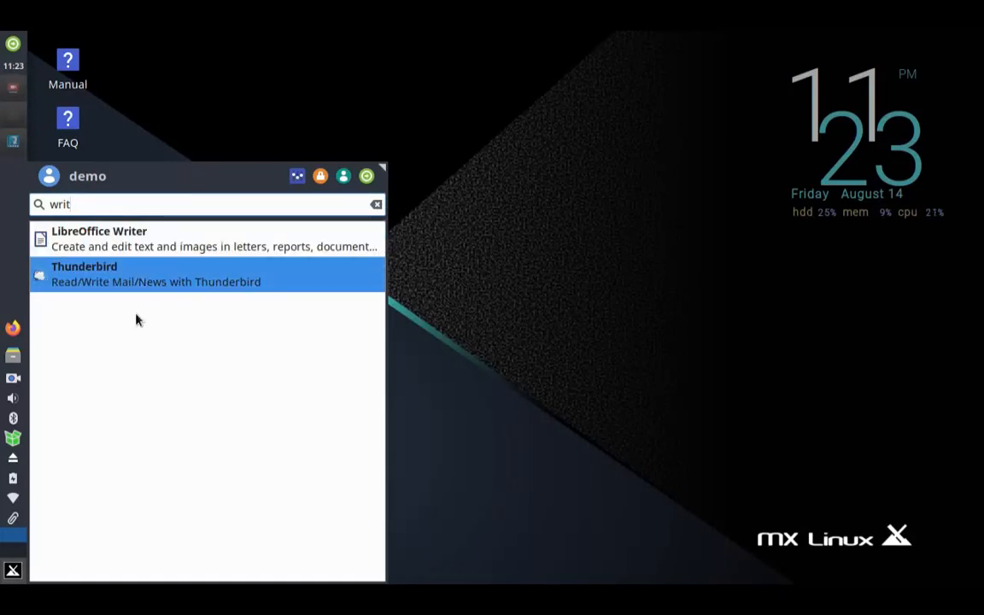
{"action": "key", "text": "BackSpace"}
{"action": "key", "text": "BackSpace"}
{"action": "key", "text": "BackSpace"}
{"action": "key", "text": "BackSpace"}
{"action": "type", "text": "writ"}
Search the application launcher for "email" and highlight the Thunderbird entry
{"action": "key", "text": "BackSpace"}
{"action": "key", "text": "BackSpace"}
{"action": "key", "text": "BackSpace"}
{"action": "key", "text": "BackSpace"}
{"action": "type", "text": "email"}
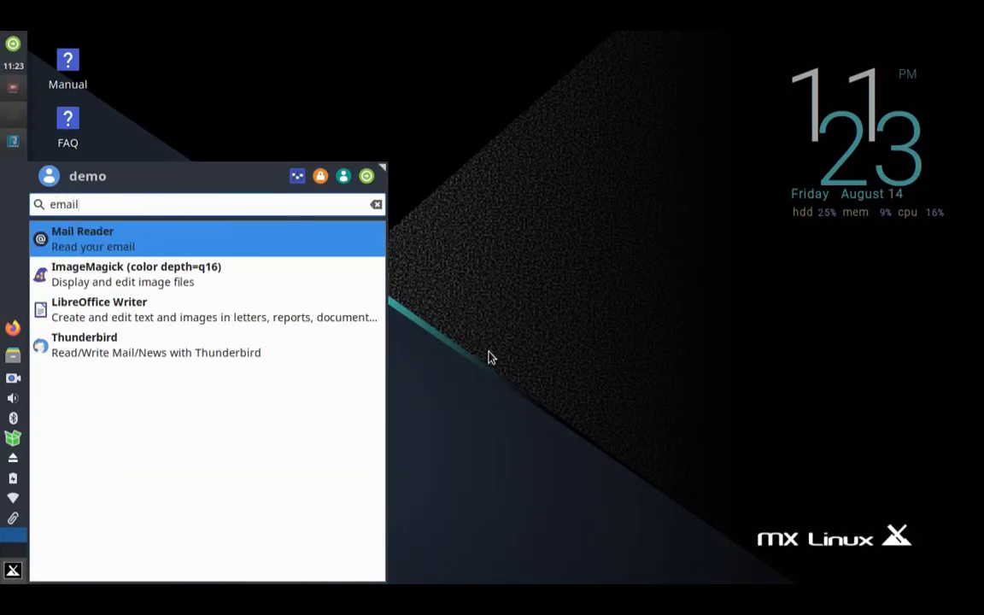
{"action": "key", "text": "Down"}
{"action": "key", "text": "Down"}
{"action": "key", "text": "Down"}
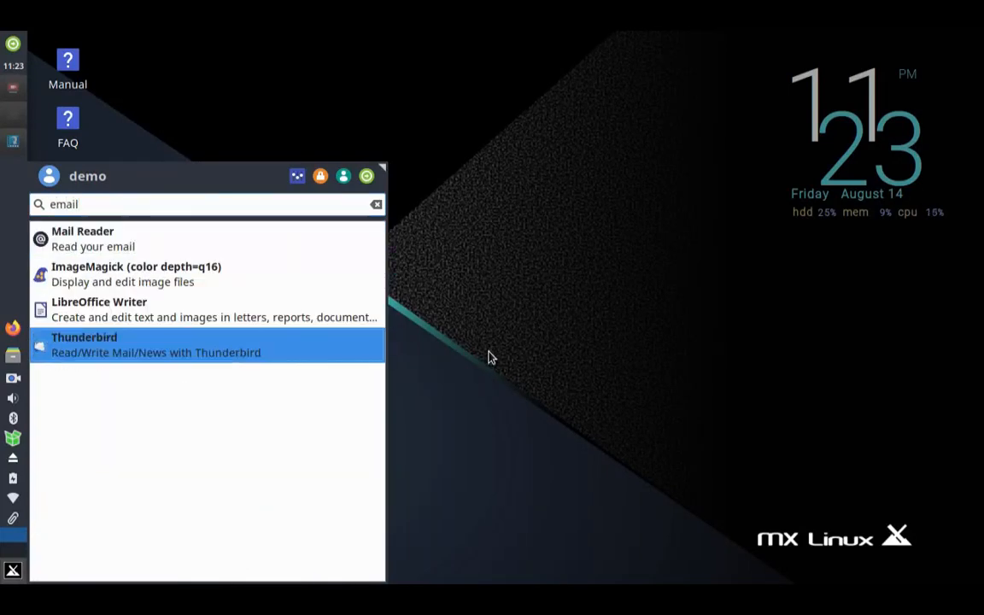
Clear the "email" search and close the application launcher
{"action": "key", "text": "BackSpace"}
{"action": "key", "text": "BackSpace"}
{"action": "key", "text": "BackSpace"}
{"action": "key", "text": "BackSpace"}
{"action": "key", "text": "BackSpace"}
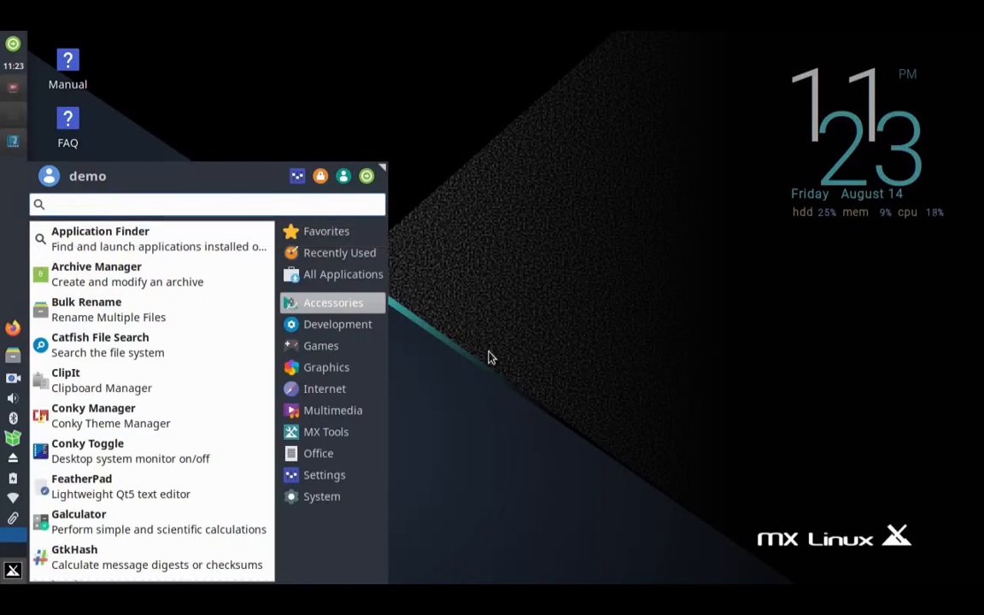
{"action": "key", "text": "Escape"}
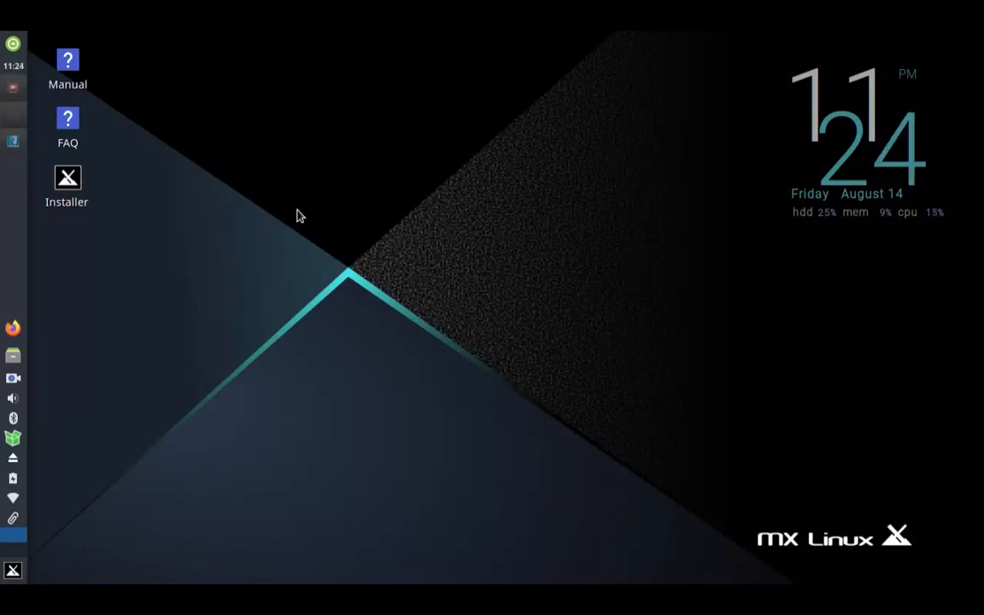
View the FAQ desktop shortcut's details and look over the favorite applications in the launcher
{"action": "mouse_move", "coordinate": [69, 137]}
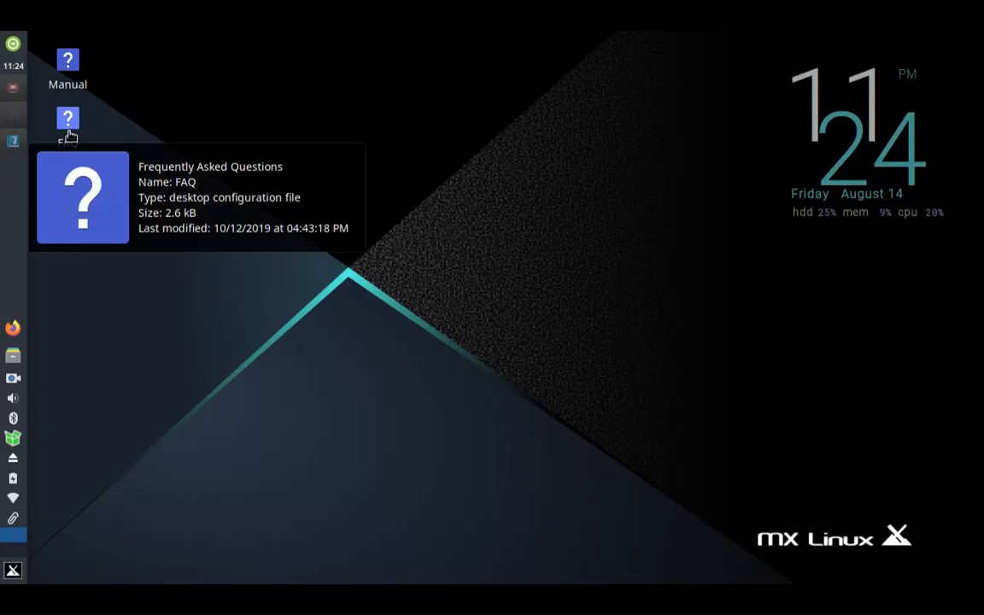
{"action": "left_click", "coordinate": [13, 570]}
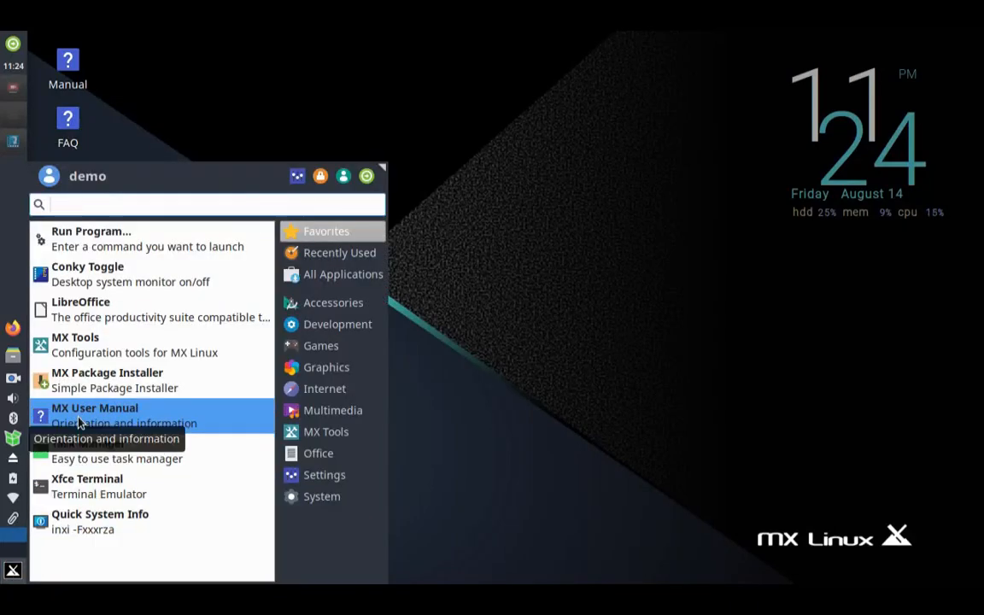
{"action": "left_click", "coordinate": [517, 305]}
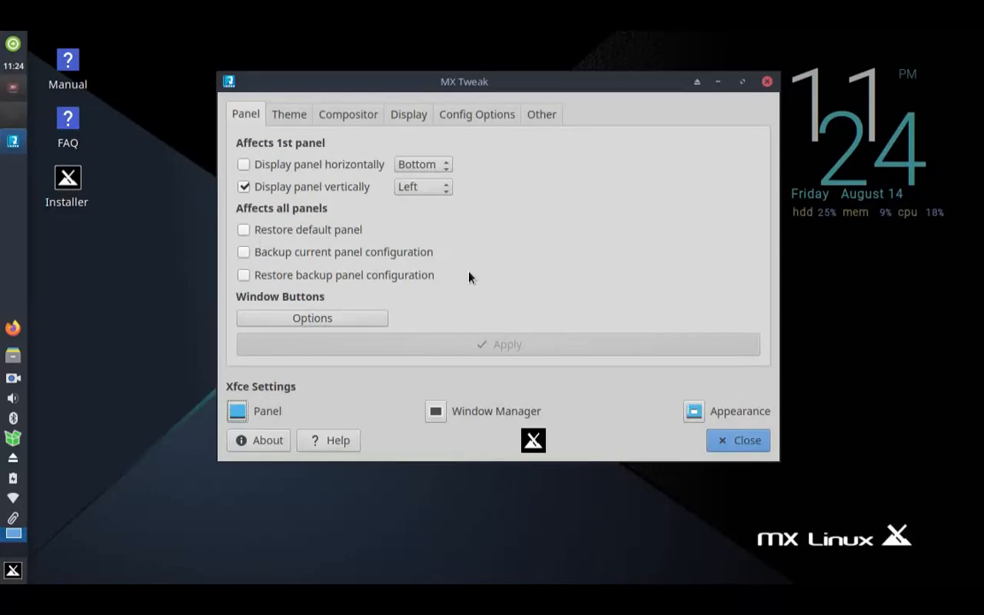
Show the theme sets available in MX Tweak without choosing one
{"action": "left_click", "coordinate": [286, 120]}
{"action": "left_click", "coordinate": [340, 167]}
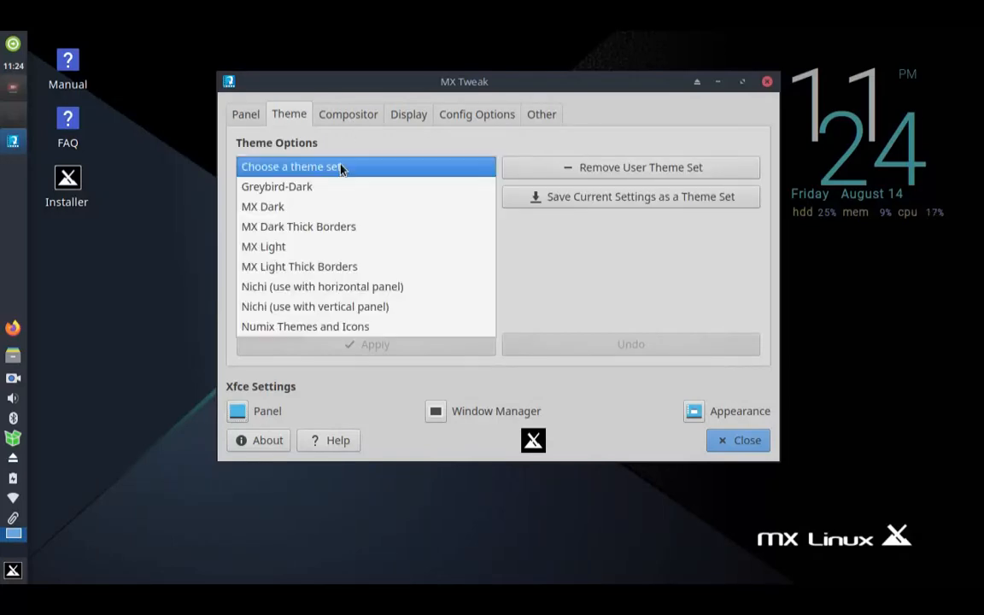
{"action": "left_click", "coordinate": [349, 115]}
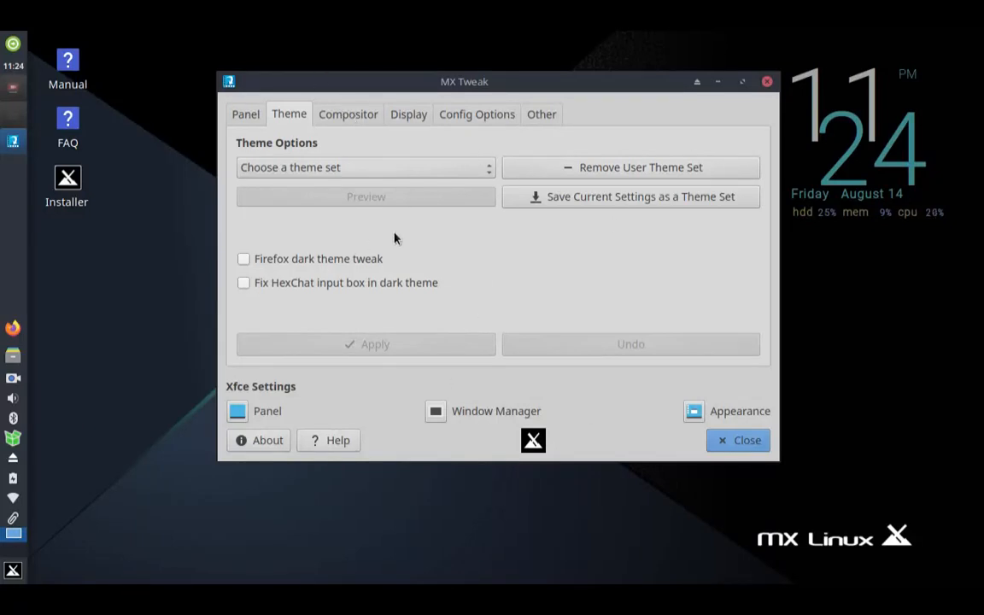
Review the Compositor, Display, Config Options and Other settings in MX Tweak, and close it
{"action": "left_click", "coordinate": [352, 114]}
{"action": "left_click", "coordinate": [410, 118]}
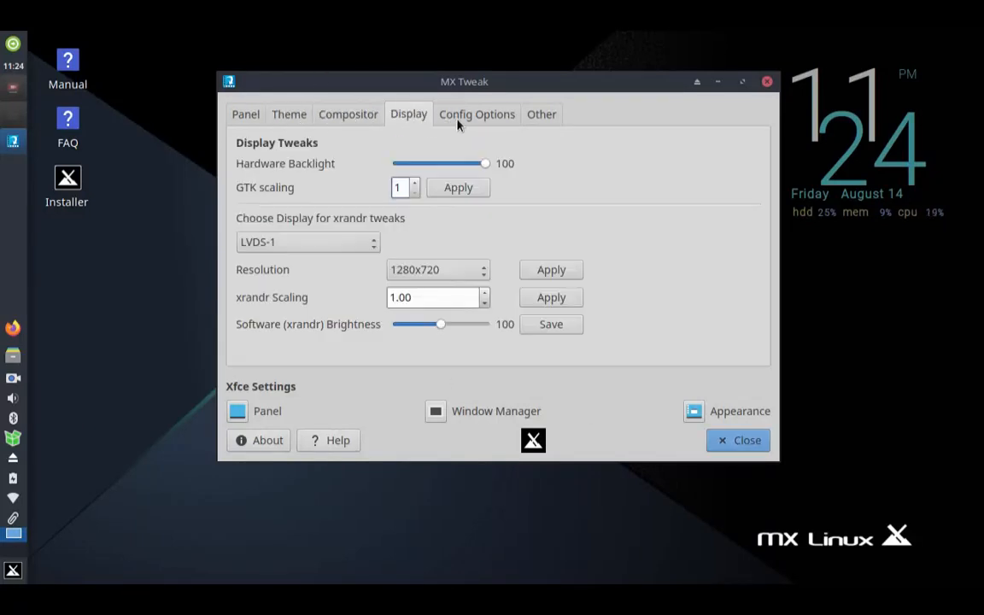
{"action": "left_click", "coordinate": [458, 124]}
{"action": "left_click", "coordinate": [533, 124]}
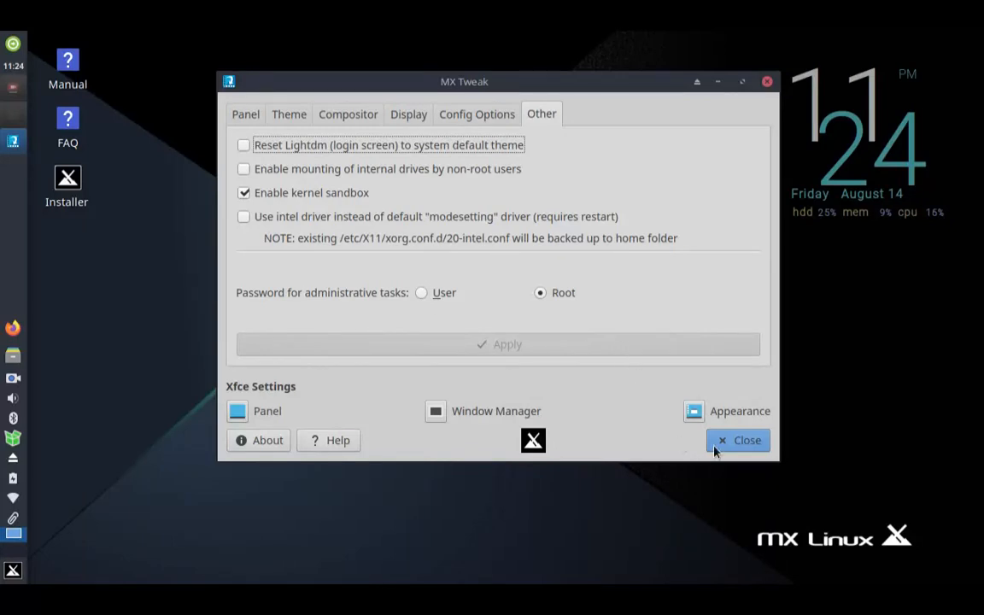
{"action": "left_click", "coordinate": [738, 440]}
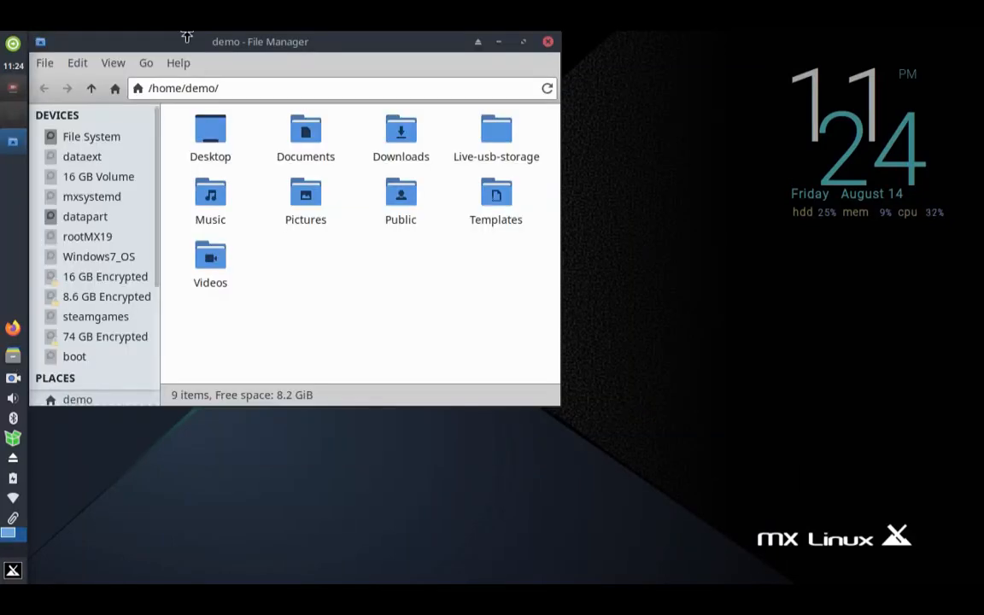
Examine the file manager's devices, places and network entries, and select the Live-usb-storage folder before closing the window
{"action": "left_click_drag", "start_coordinate": [182, 42], "coordinate": [370, 101]}
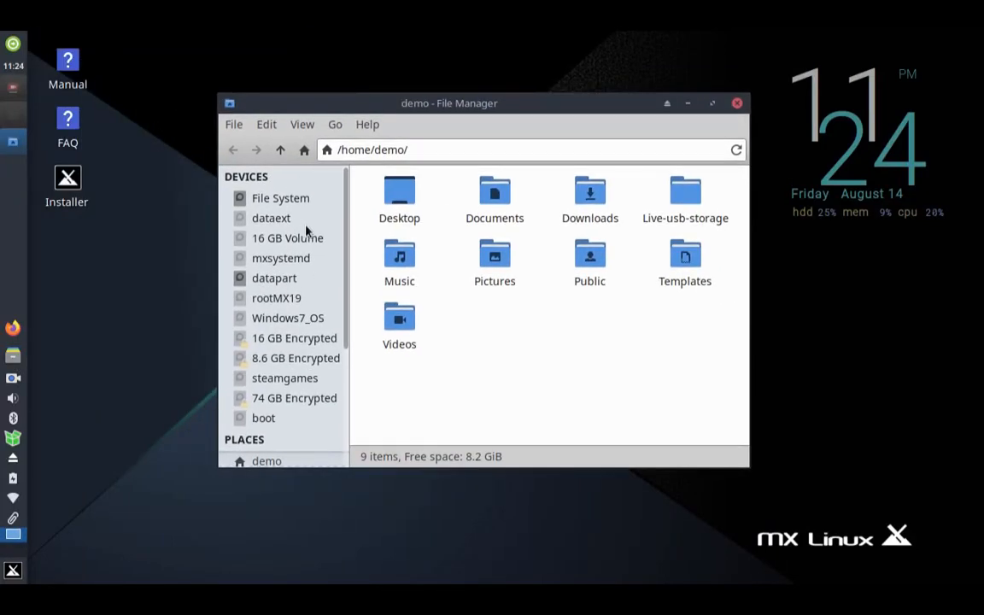
{"action": "scroll", "coordinate": [336, 355], "scroll_direction": "down", "scroll_amount": 3}
{"action": "scroll", "coordinate": [333, 376], "scroll_direction": "down", "scroll_amount": 2}
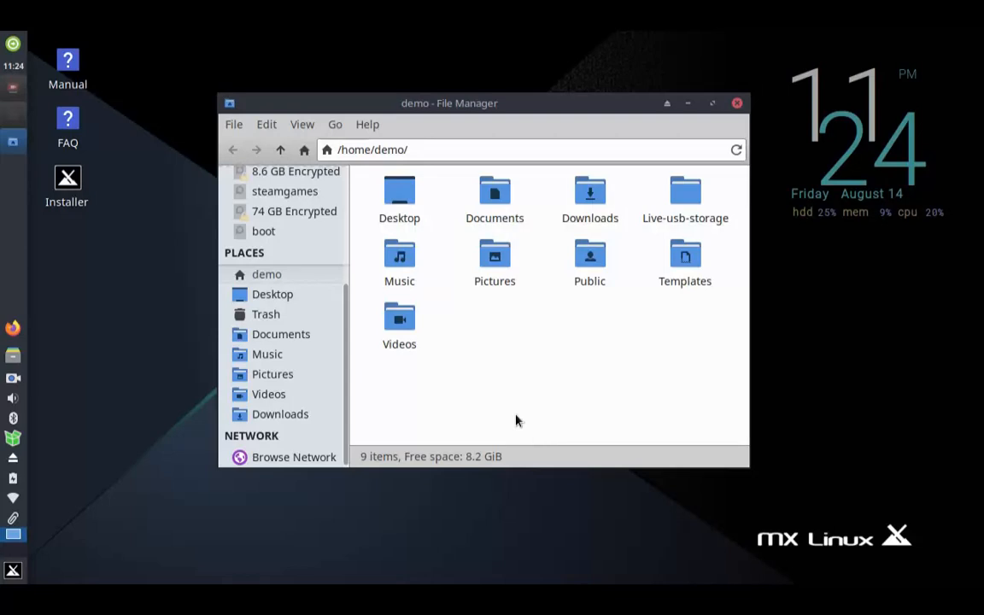
{"action": "scroll", "coordinate": [267, 376], "scroll_direction": "up", "scroll_amount": 5}
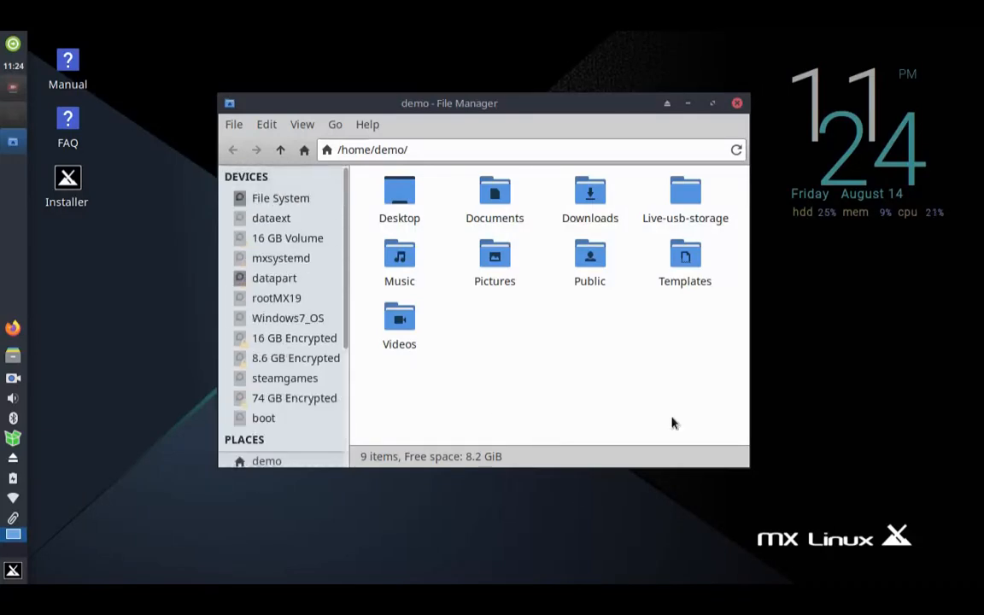
{"action": "left_click", "coordinate": [687, 216]}
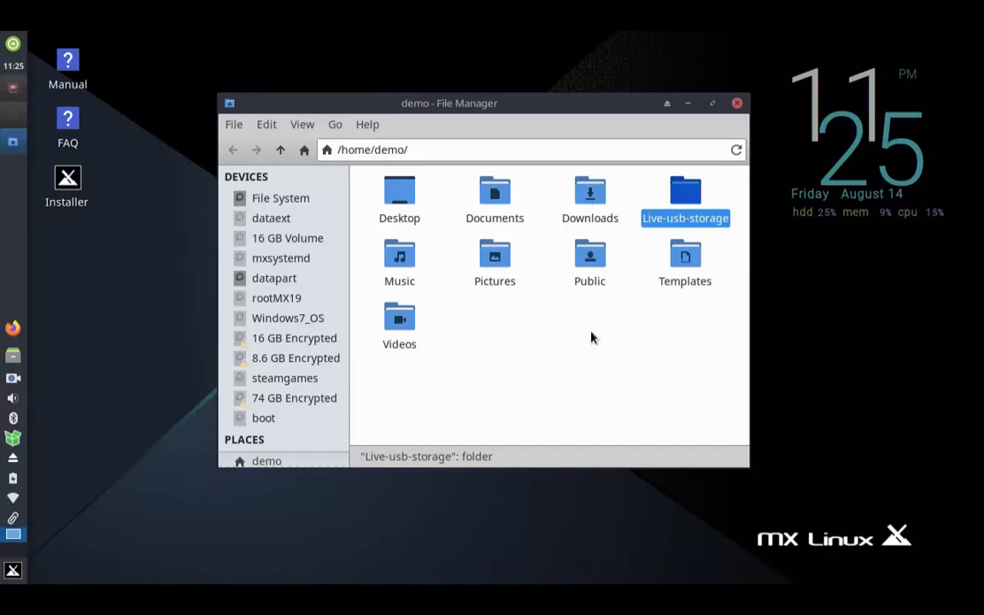
{"action": "left_click", "coordinate": [737, 103]}
Open the Xfce Settings manager, review its categories down to System and Other, and close it
{"action": "left_click", "coordinate": [13, 572]}
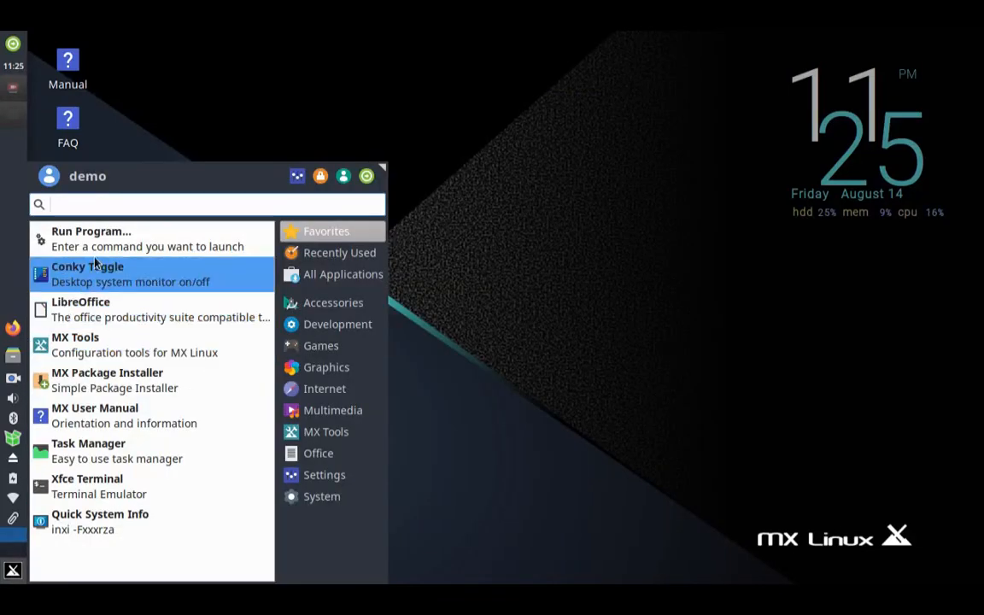
{"action": "left_click", "coordinate": [298, 176]}
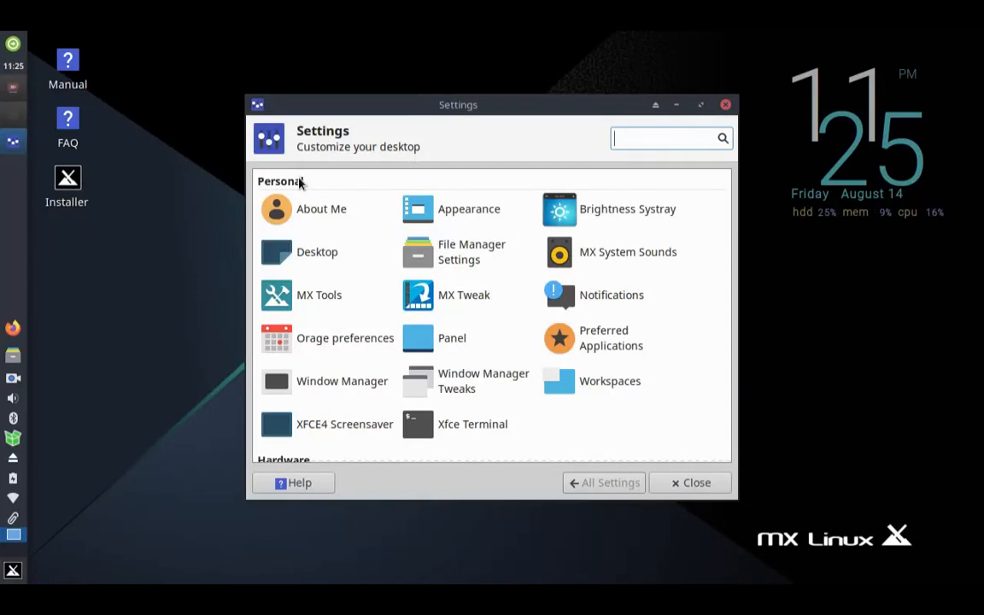
{"action": "scroll", "coordinate": [378, 277], "scroll_direction": "down", "scroll_amount": 4}
{"action": "scroll", "coordinate": [376, 281], "scroll_direction": "down", "scroll_amount": 8}
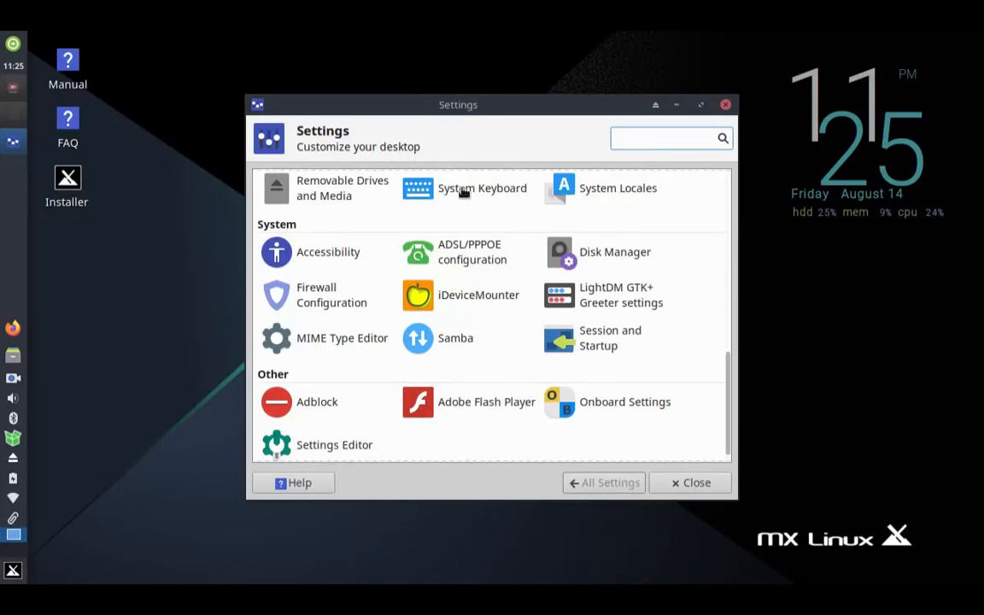
{"action": "scroll", "coordinate": [464, 368], "scroll_direction": "up", "scroll_amount": 3}
{"action": "key", "text": "Escape"}
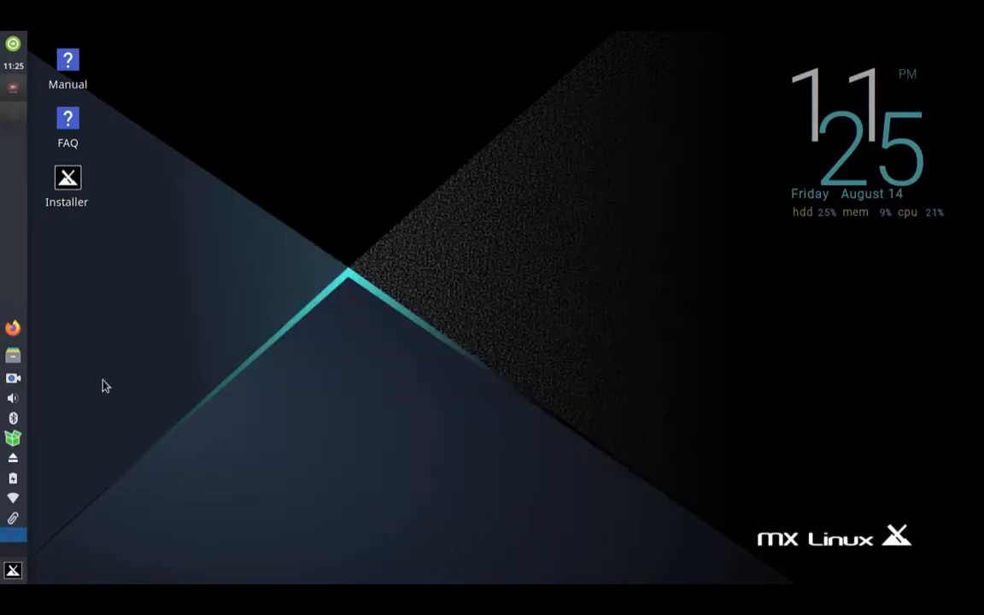
Search the launcher for "mx", open MX Tools, and review its Live, Maintenance and Setup tools before closing it
{"action": "left_click", "coordinate": [13, 570]}
{"action": "type", "text": "mx"}
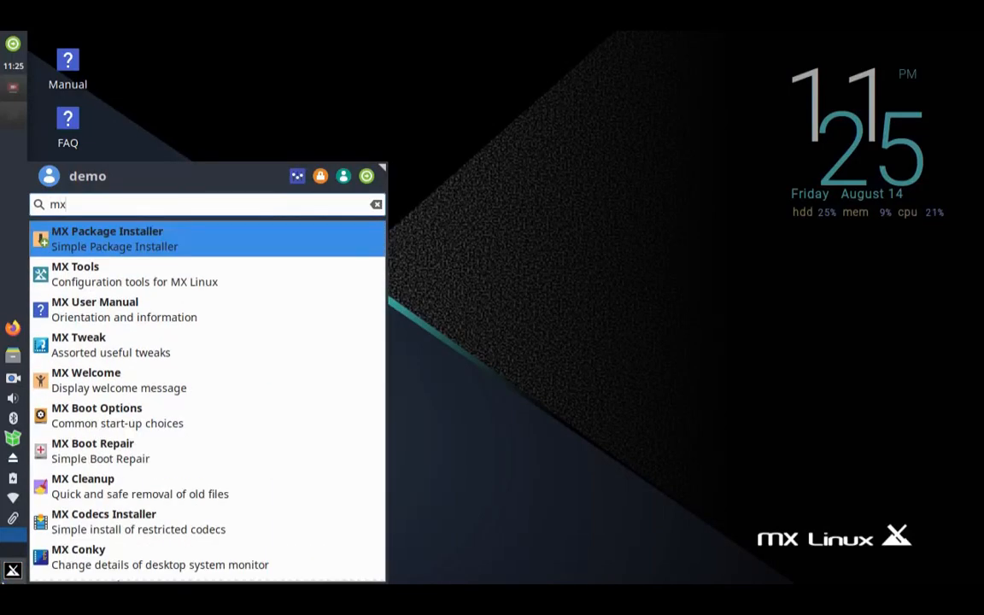
{"action": "key", "text": "Return"}
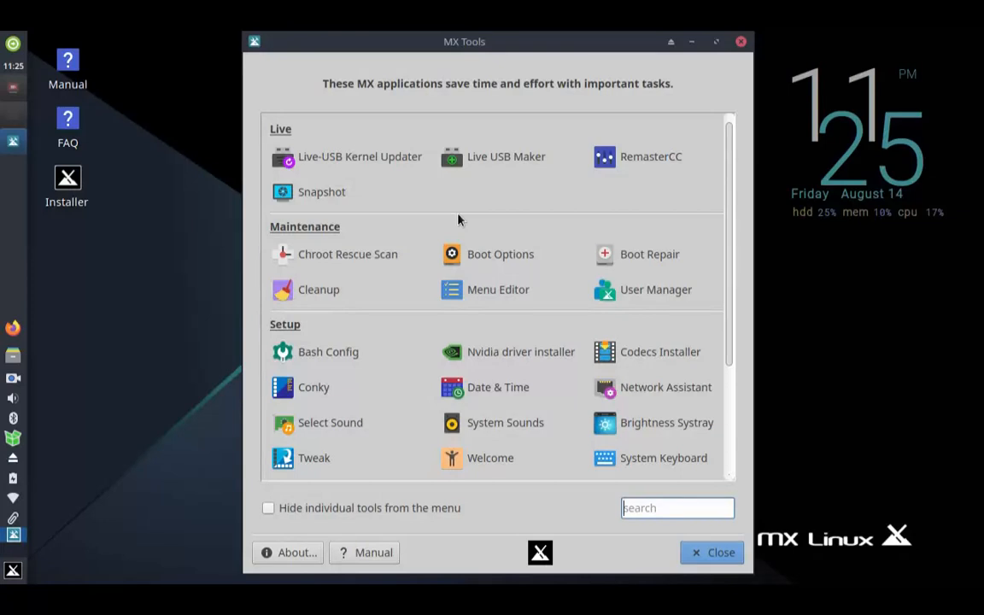
{"action": "scroll", "coordinate": [398, 210], "scroll_direction": "down", "scroll_amount": 1}
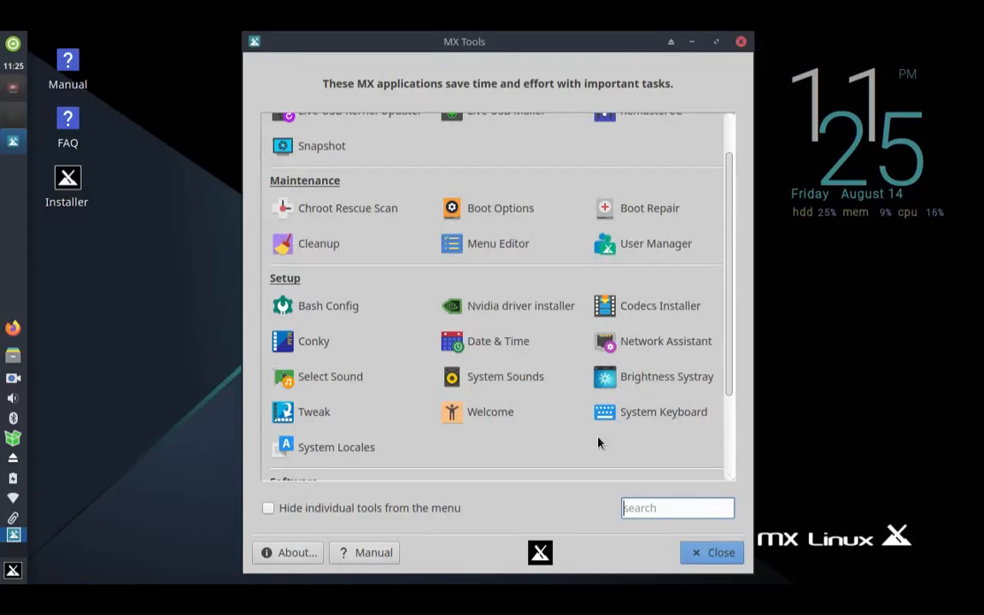
{"action": "scroll", "coordinate": [418, 368], "scroll_direction": "up", "scroll_amount": 1}
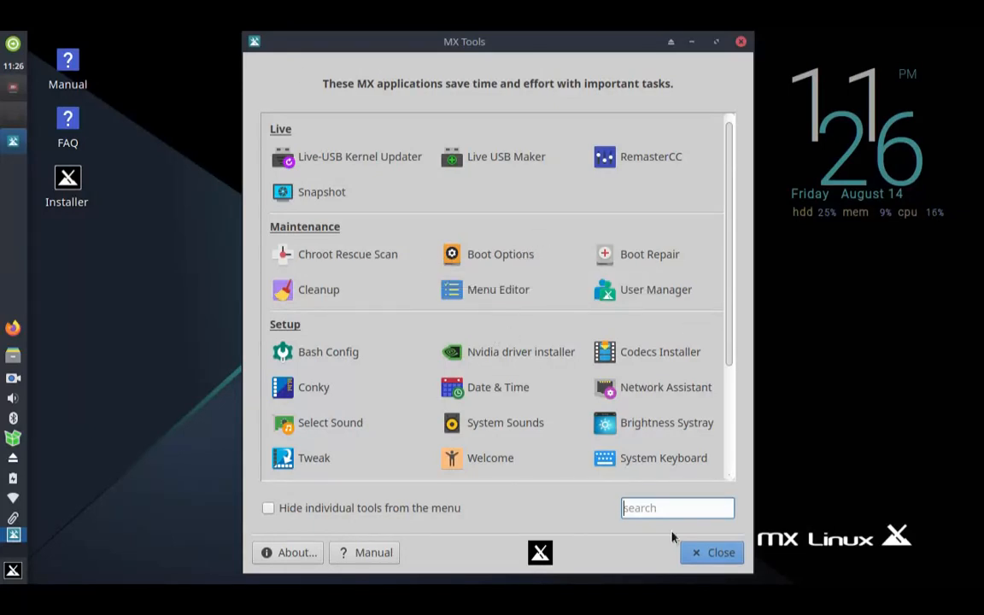
{"action": "left_click", "coordinate": [692, 562]}
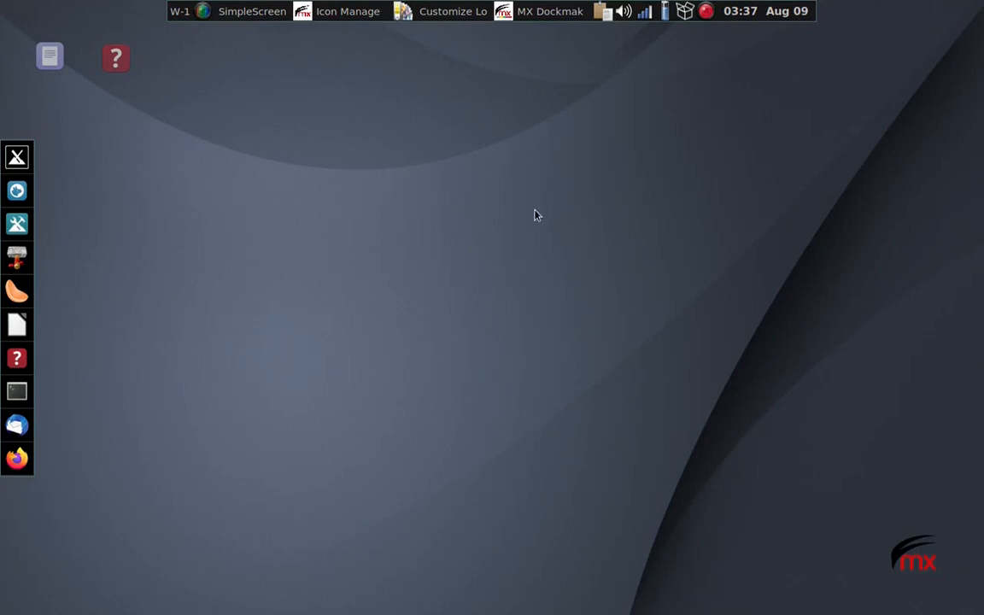
Change the Fluxbox desktop wallpaper to the blue image with vertical streaks and the mx fluxbox logo
{"action": "right_click", "coordinate": [443, 193]}
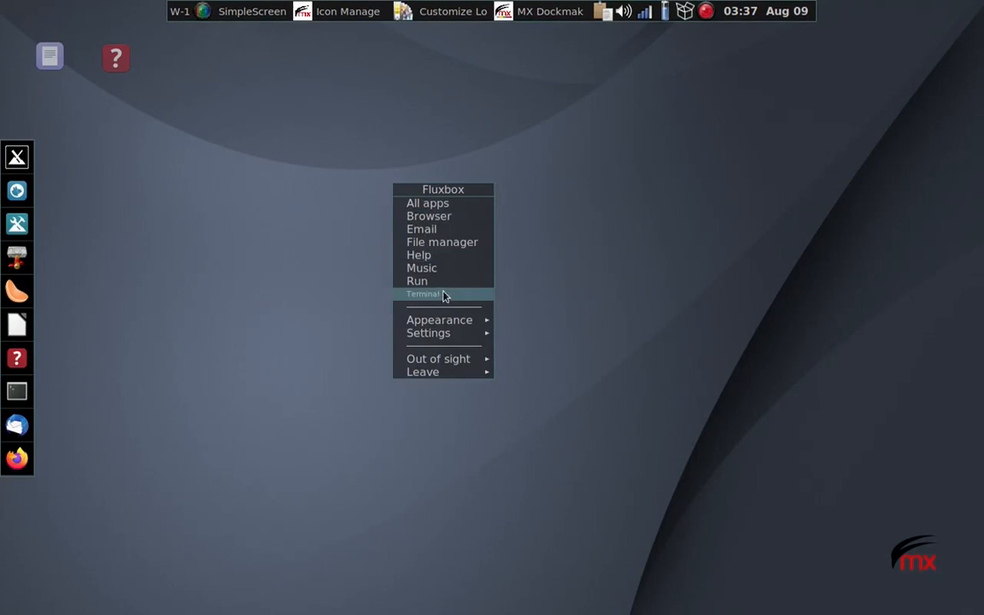
{"action": "mouse_move", "coordinate": [459, 327]}
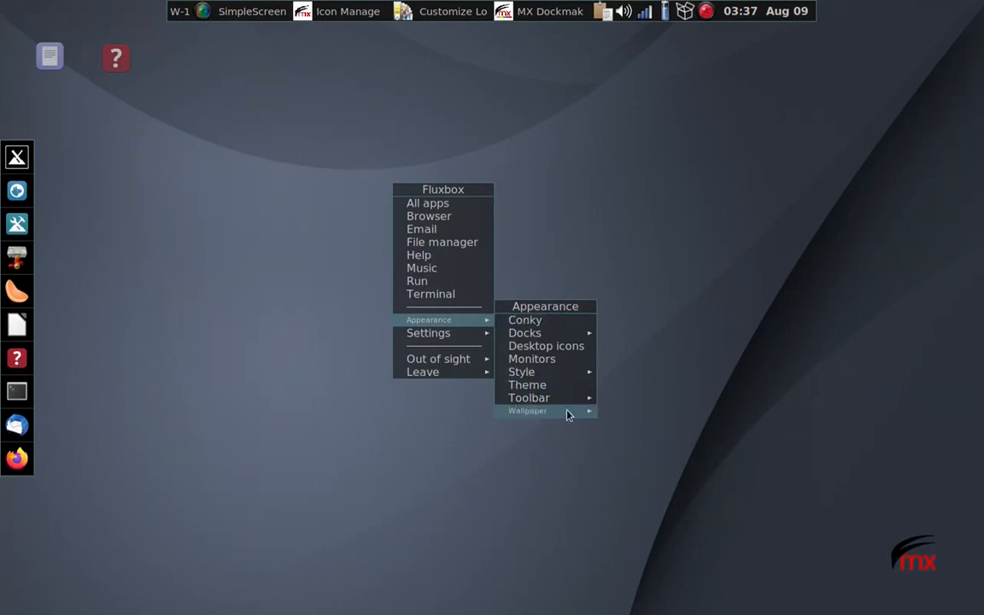
{"action": "mouse_move", "coordinate": [566, 412]}
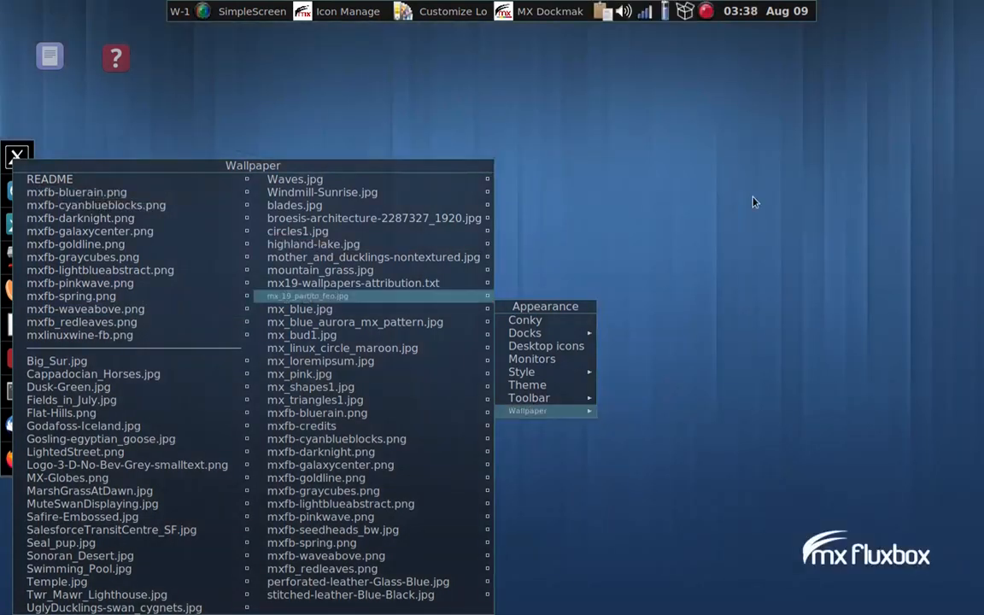
{"action": "left_click", "coordinate": [756, 203]}
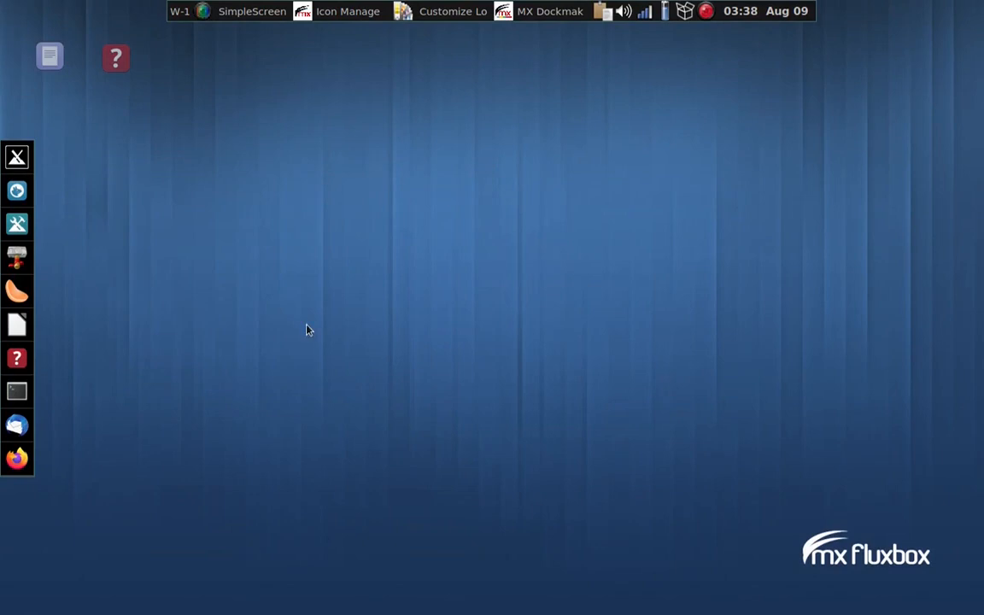
Look through the Fluxbox Settings and Out of sight options, and dismiss them without choosing any
{"action": "right_click", "coordinate": [277, 152]}
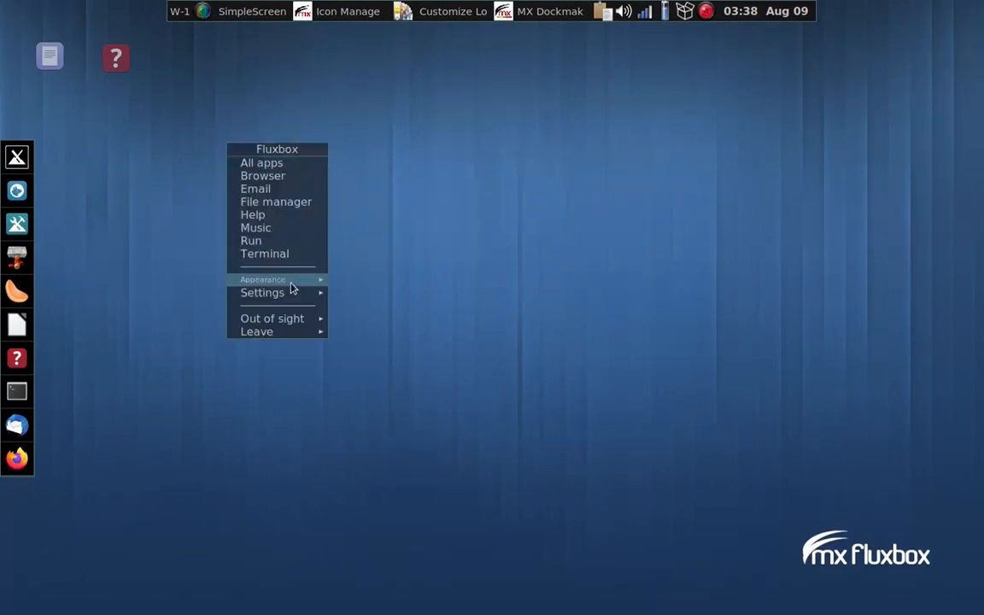
{"action": "mouse_move", "coordinate": [292, 294]}
{"action": "mouse_move", "coordinate": [299, 320]}
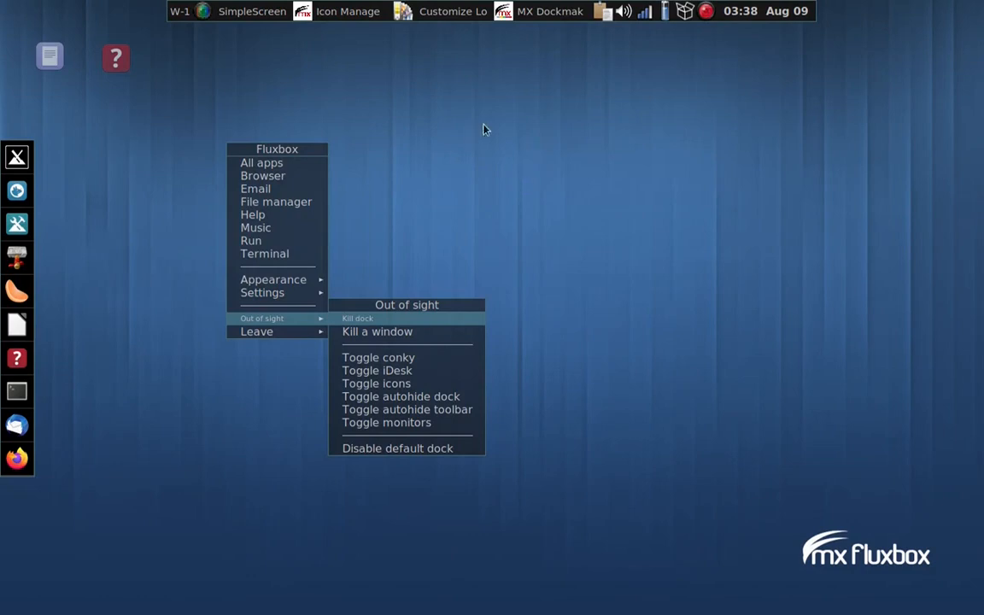
{"action": "left_click", "coordinate": [504, 127]}
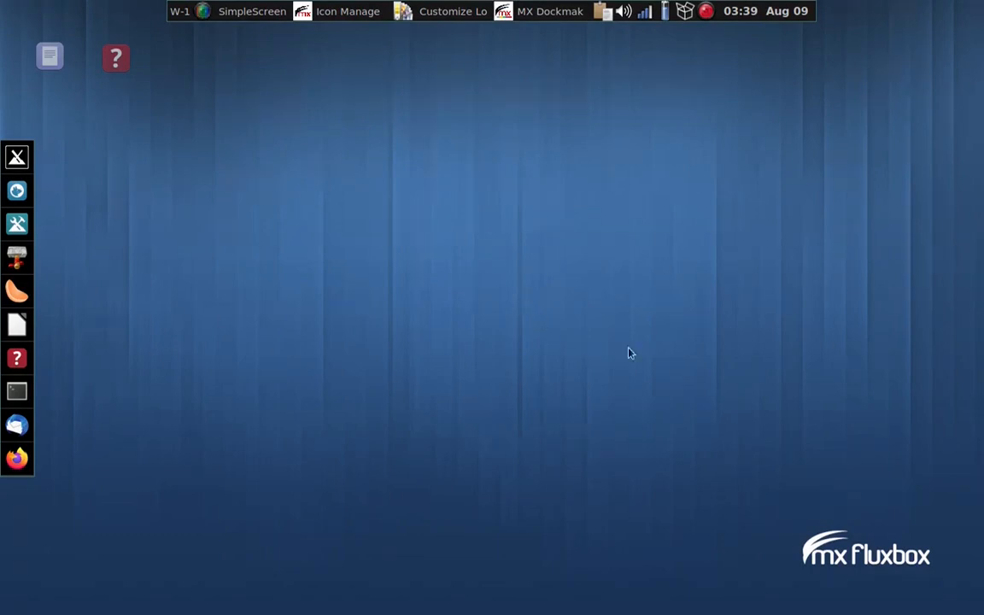
Change the Fluxbox desktop wallpaper to mxfb-cyanblueblocks.png
{"action": "right_click", "coordinate": [844, 362]}
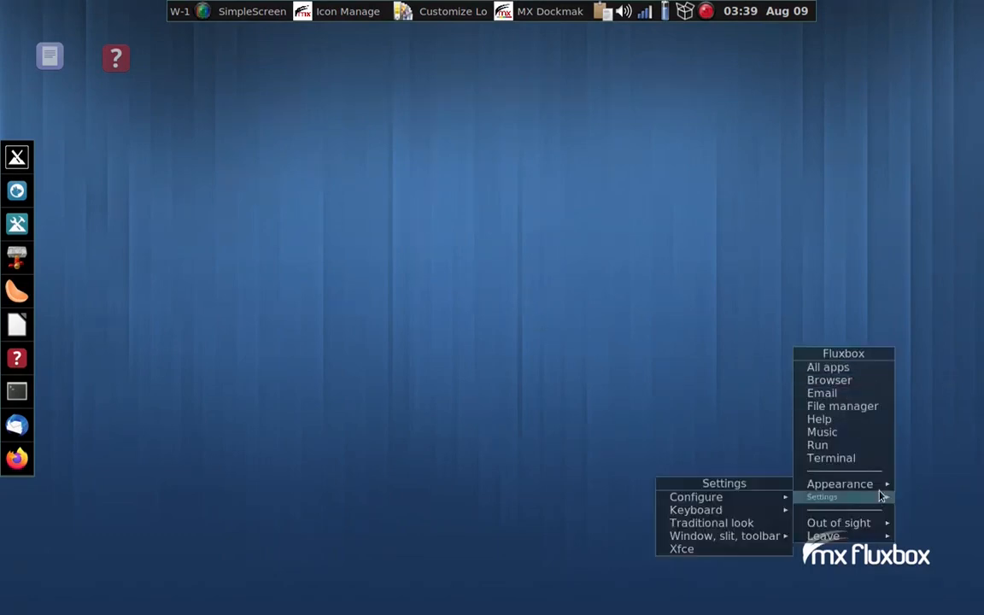
{"action": "mouse_move", "coordinate": [885, 484]}
{"action": "mouse_move", "coordinate": [726, 577]}
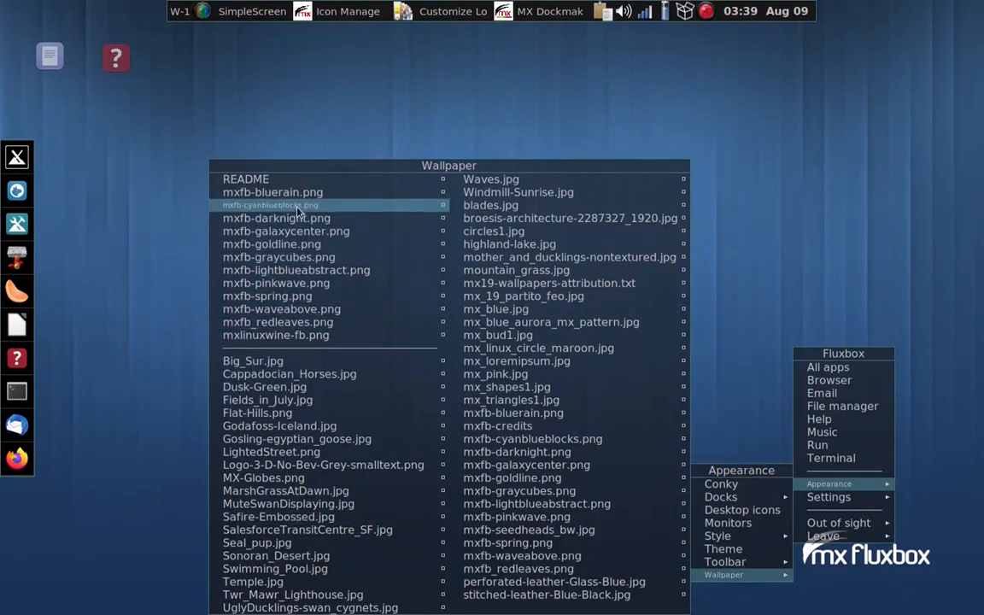
{"action": "left_click", "coordinate": [267, 203]}
{"action": "left_click", "coordinate": [850, 125]}
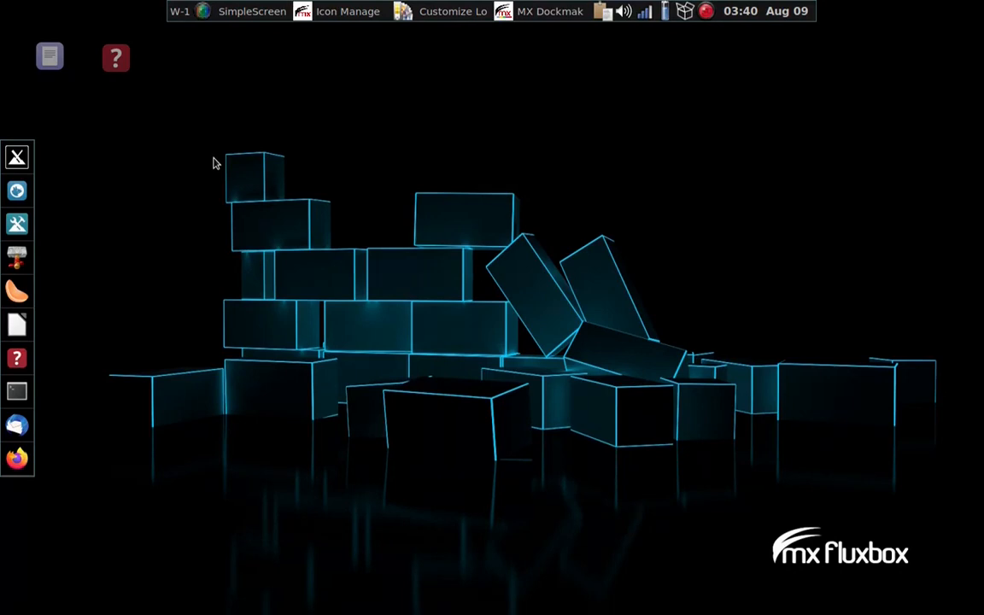
Review the Icon Management Tool's actions, quit it, and shift the document icon slightly on the desktop
{"action": "left_click", "coordinate": [352, 15]}
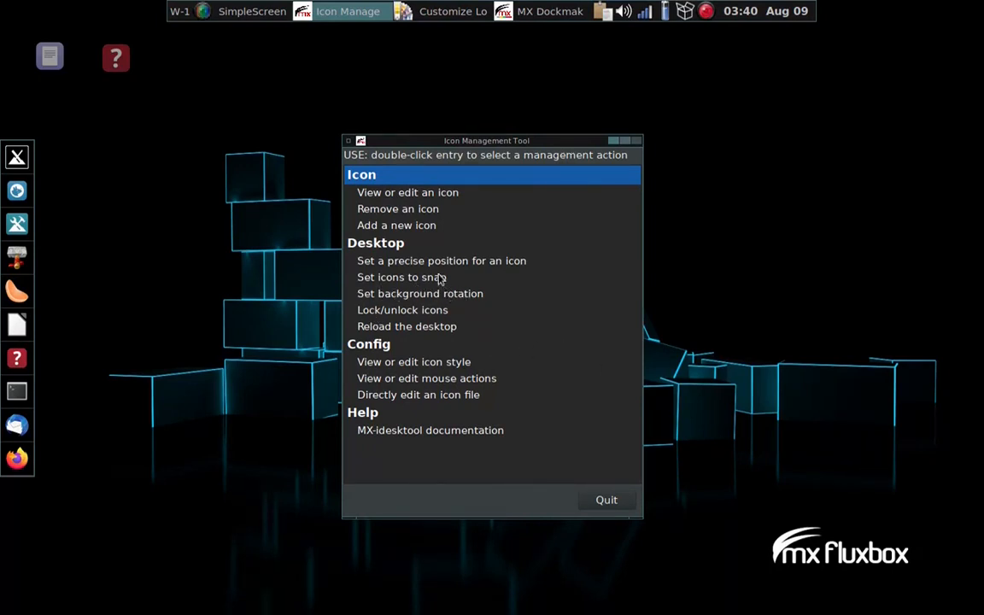
{"action": "left_click", "coordinate": [604, 501]}
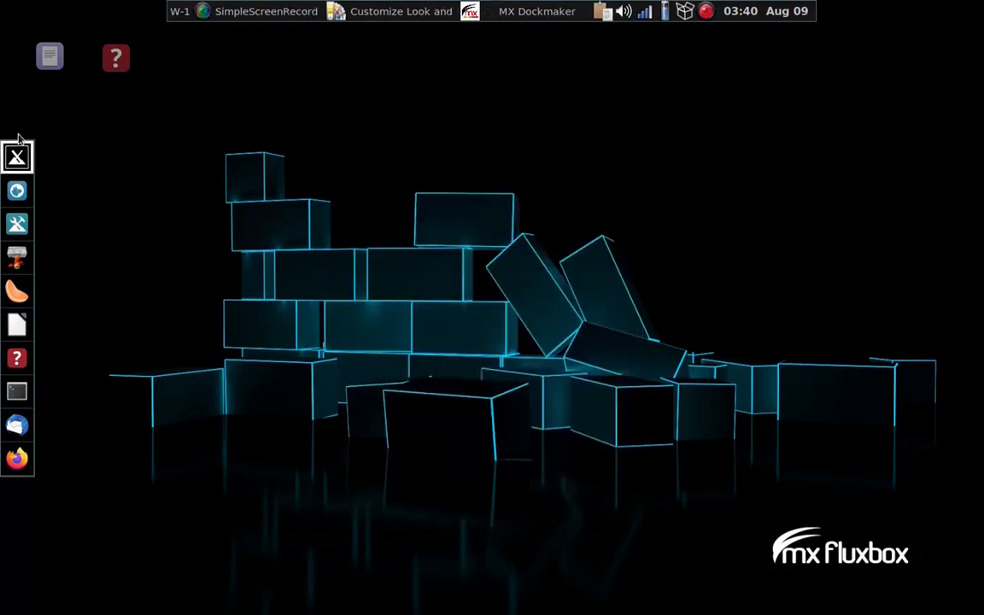
{"action": "mouse_move", "coordinate": [49, 56]}
{"action": "left_mouse_down"}
{"action": "mouse_move", "coordinate": [72, 119]}
{"action": "mouse_move", "coordinate": [525, 226]}
{"action": "mouse_move", "coordinate": [585, 199]}
{"action": "mouse_move", "coordinate": [581, 170]}
{"action": "mouse_move", "coordinate": [538, 178]}
{"action": "mouse_move", "coordinate": [363, 162]}
{"action": "mouse_move", "coordinate": [73, 107]}
{"action": "mouse_move", "coordinate": [28, 49]}
{"action": "mouse_move", "coordinate": [38, 61]}
{"action": "left_mouse_up"}
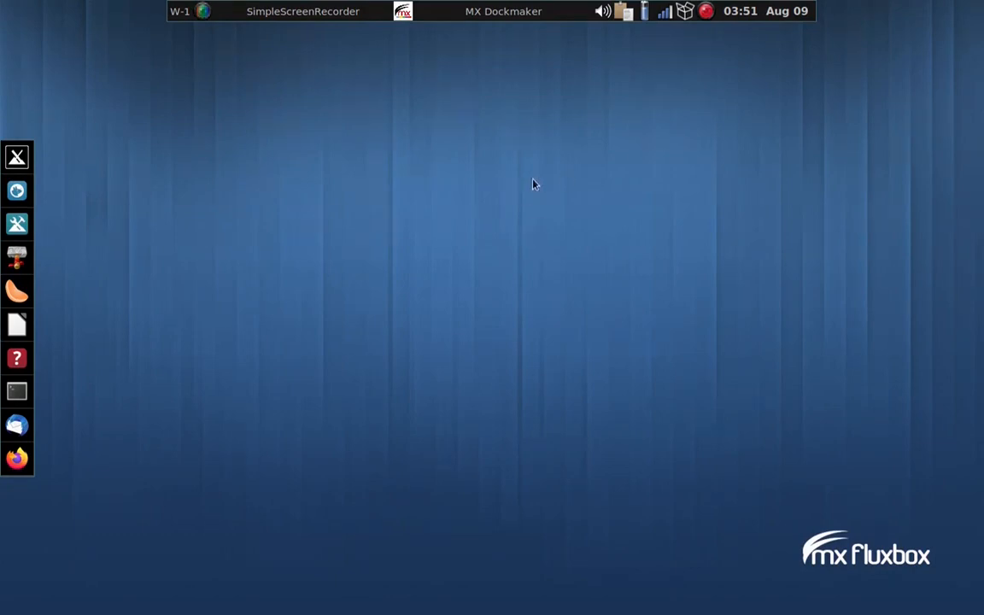
Review MX Dockmaker's application options and the MX Tools categories, closing each window after viewing it
{"action": "left_click", "coordinate": [452, 14]}
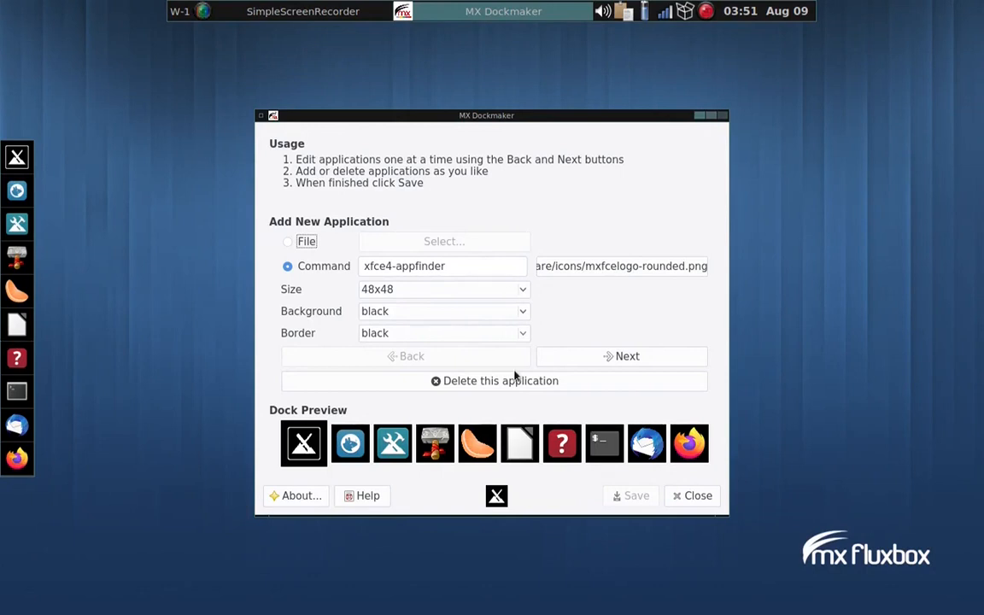
{"action": "left_click", "coordinate": [697, 497]}
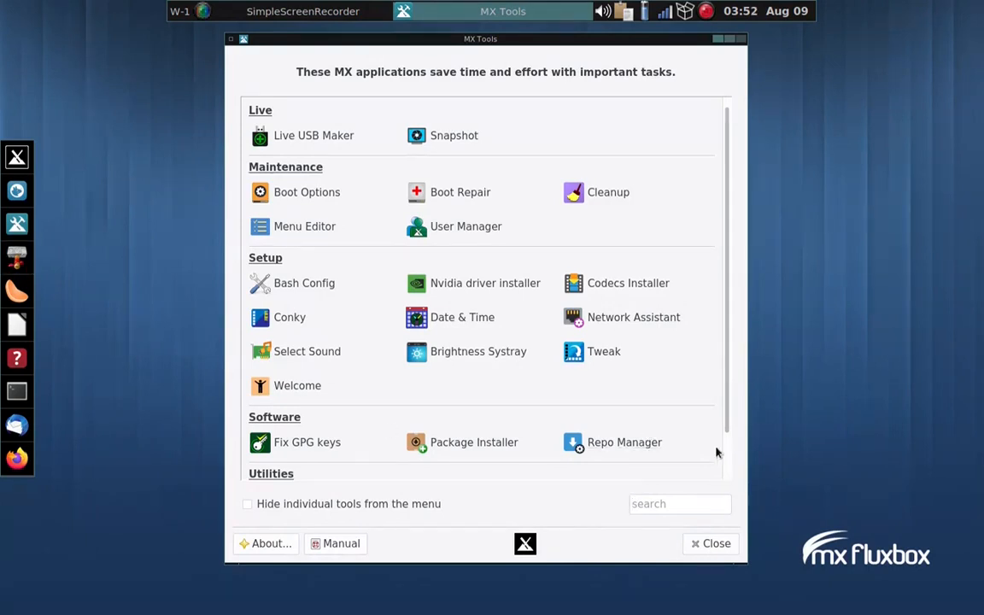
{"action": "left_click", "coordinate": [714, 543]}
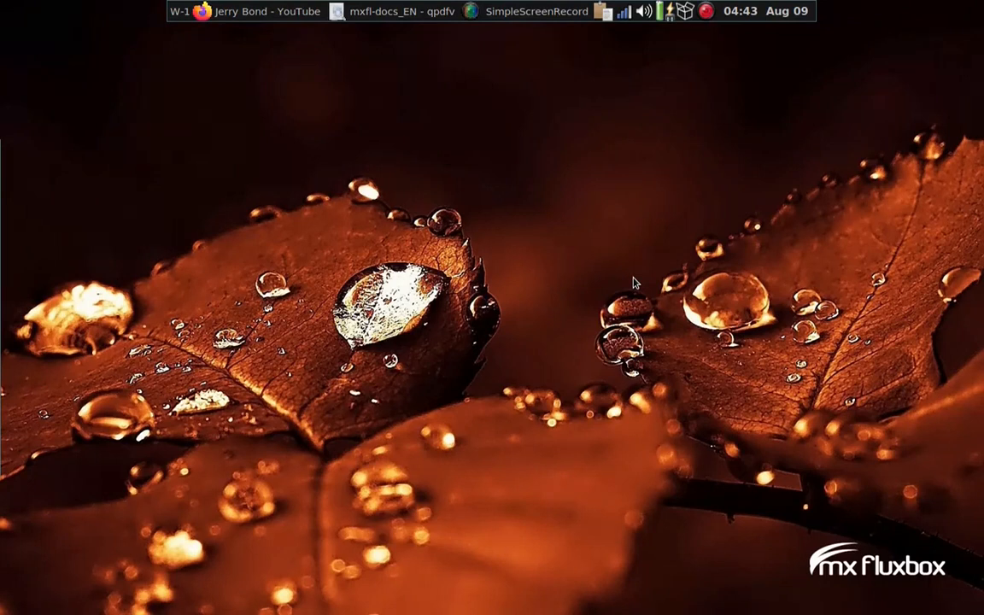
Look through the first pages of the mxfl-docs_EN documentation, close it, and switch to the YouTube page in Firefox
{"action": "left_click", "coordinate": [414, 17]}
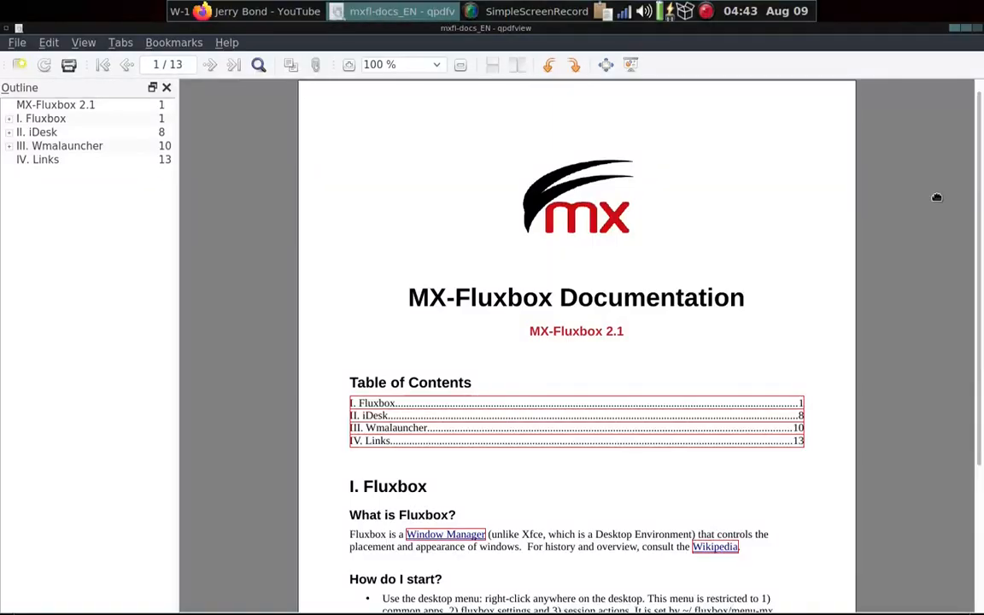
{"action": "scroll", "coordinate": [769, 337], "scroll_direction": "down", "scroll_amount": 5}
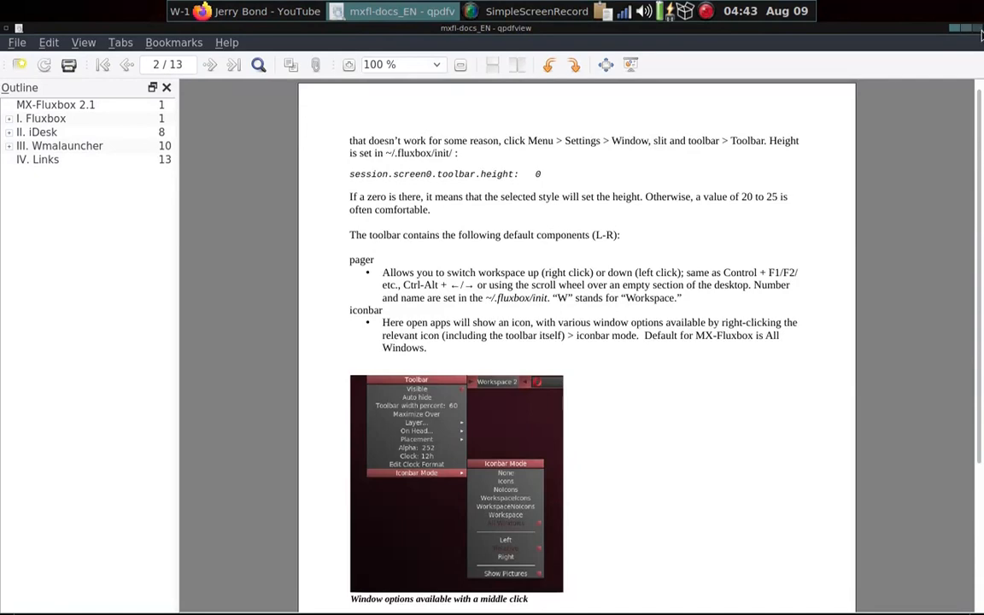
{"action": "left_click", "coordinate": [979, 29]}
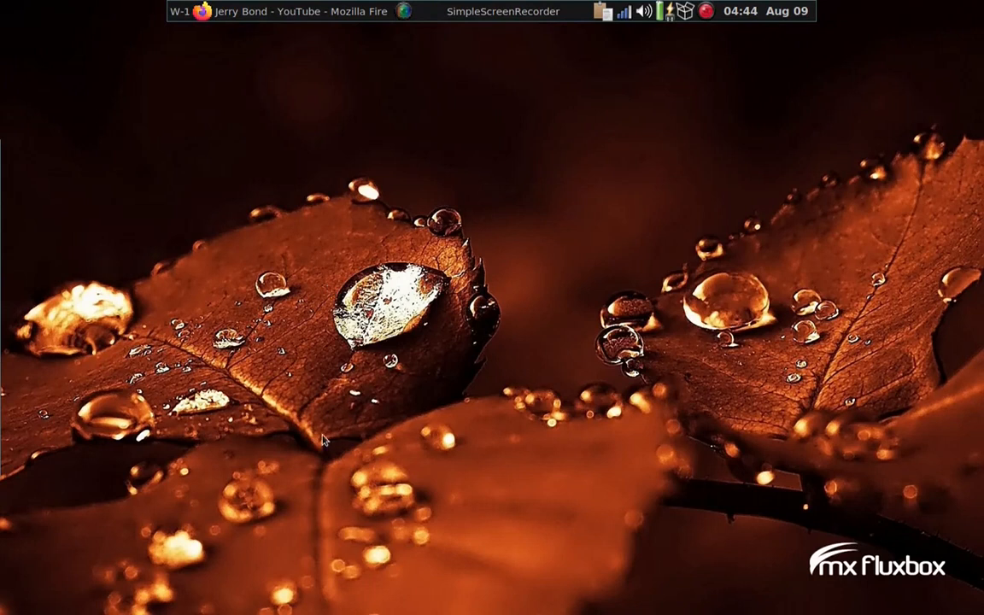
{"action": "left_click", "coordinate": [307, 11]}
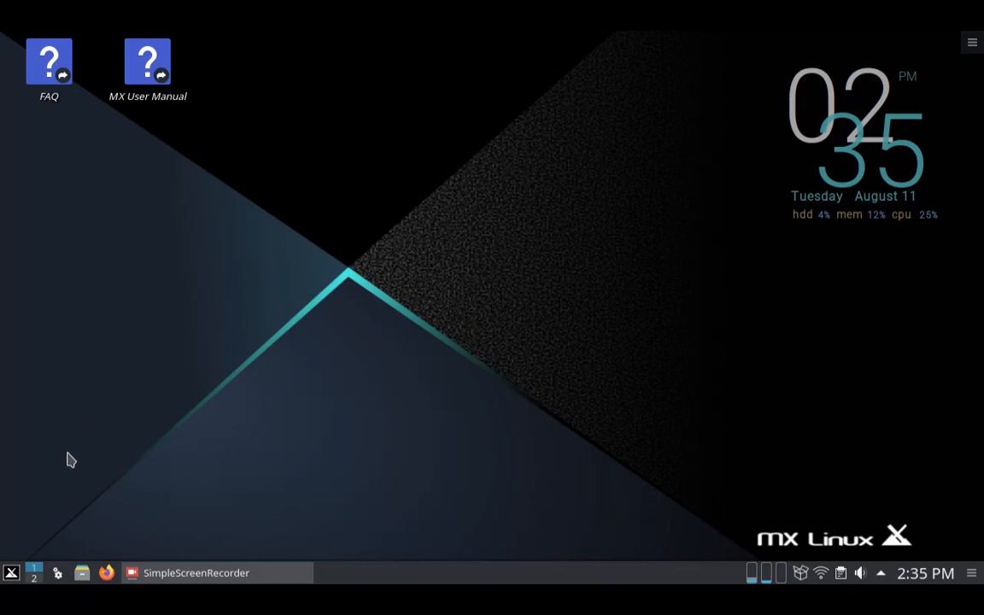
Browse the KDE application menu, including the Internet and Chrome Apps categories and the favorites, without launching anything
{"action": "left_click", "coordinate": [11, 574]}
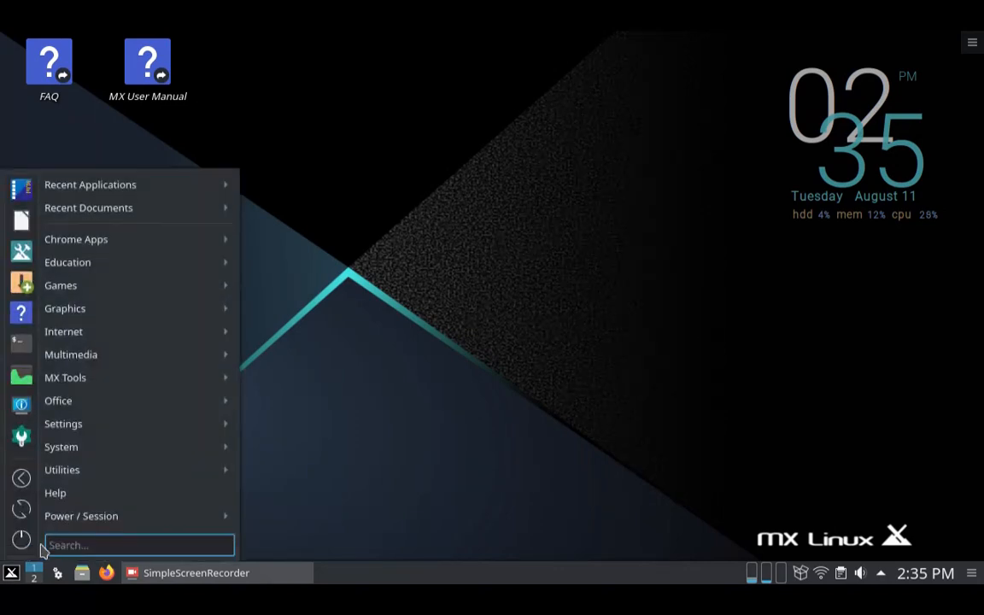
{"action": "mouse_move", "coordinate": [83, 423]}
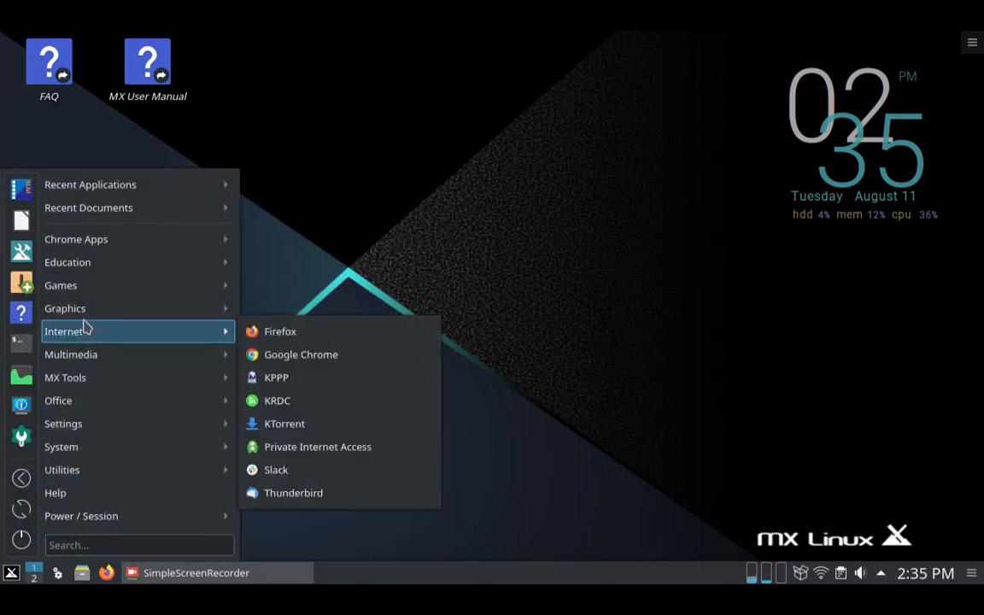
{"action": "mouse_move", "coordinate": [96, 243]}
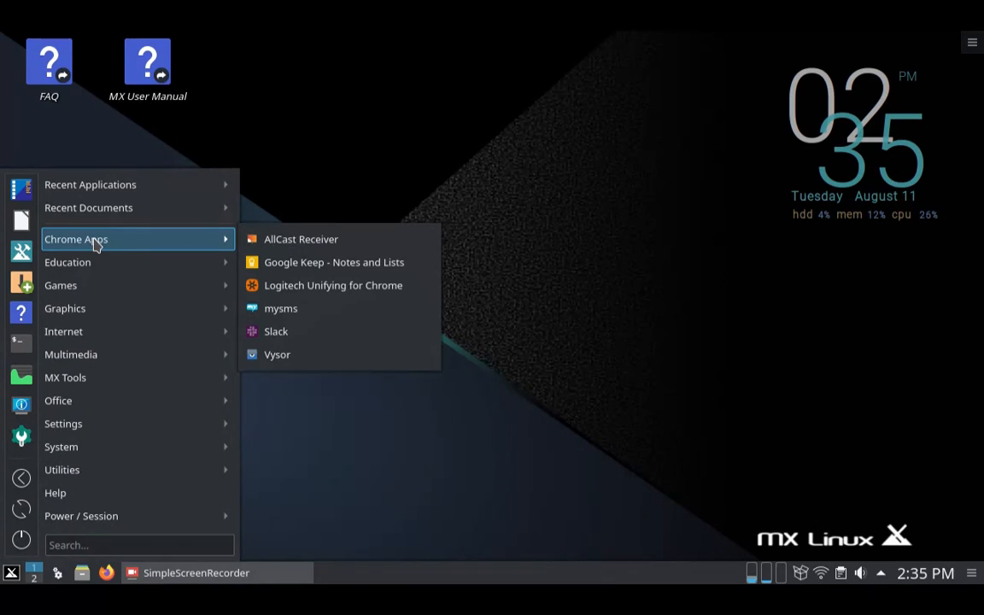
{"action": "mouse_move", "coordinate": [88, 333]}
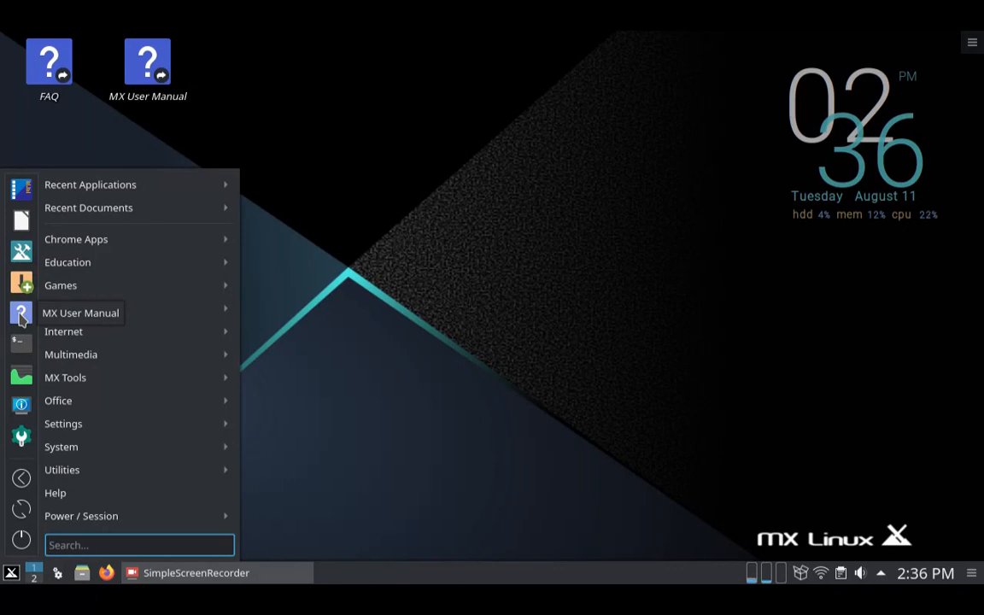
{"action": "left_click", "coordinate": [389, 291]}
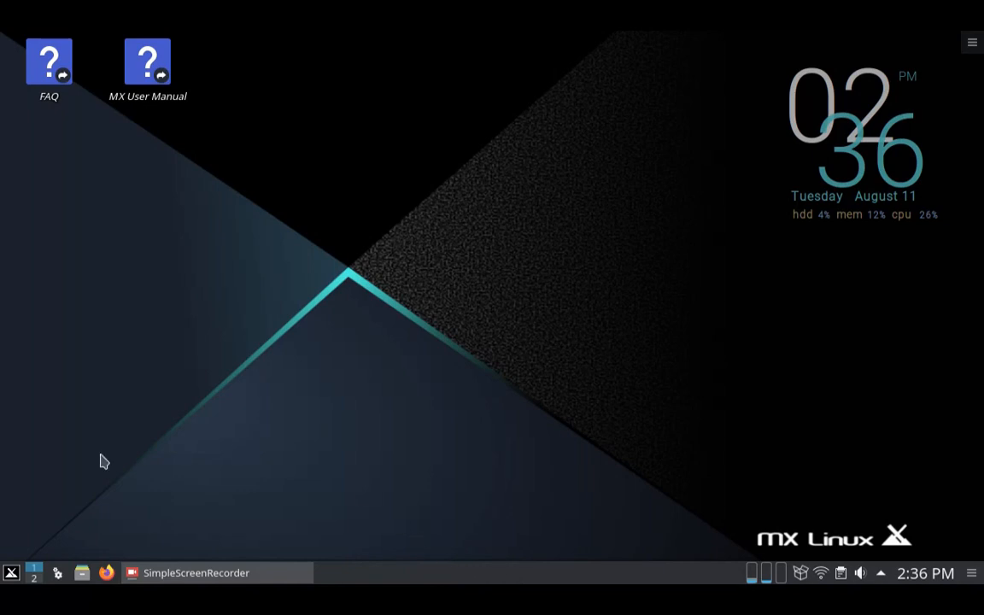
Check the panel's workspace pager and system load indicator, view the load graphs in System Monitor, and close it
{"action": "left_click", "coordinate": [36, 574]}
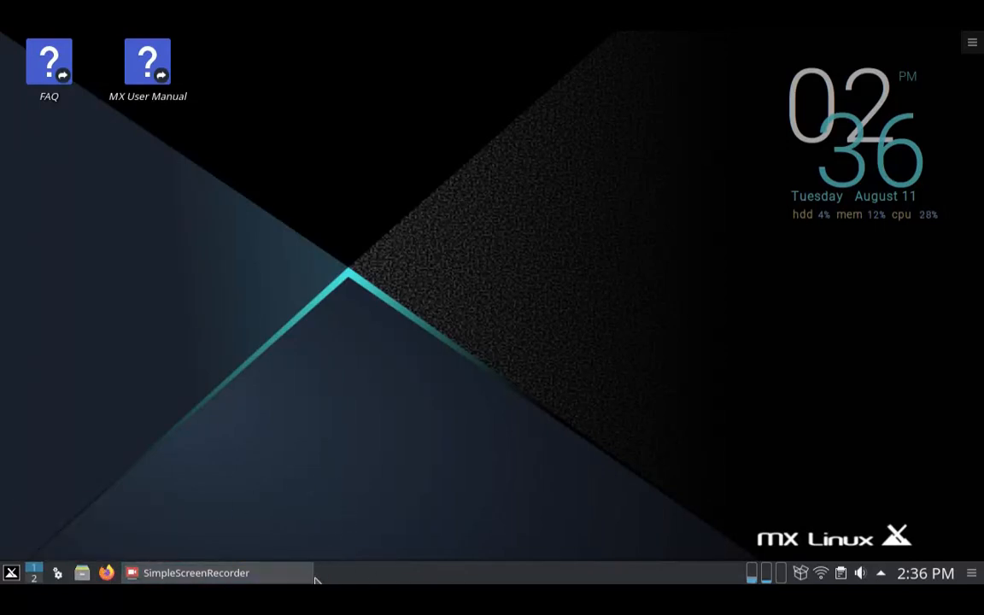
{"action": "mouse_move", "coordinate": [256, 576]}
{"action": "mouse_move", "coordinate": [771, 578]}
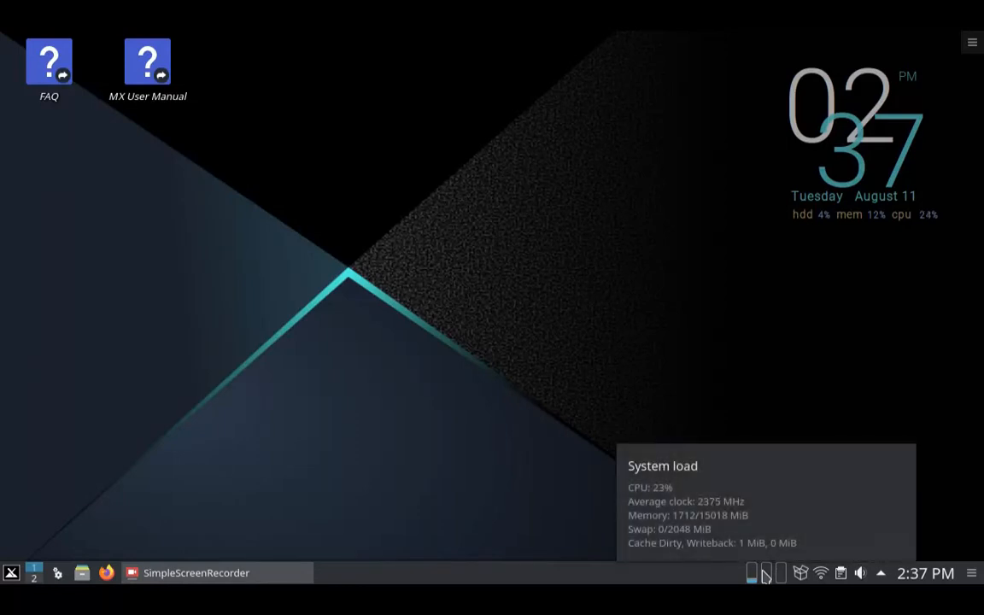
{"action": "left_click", "coordinate": [766, 577]}
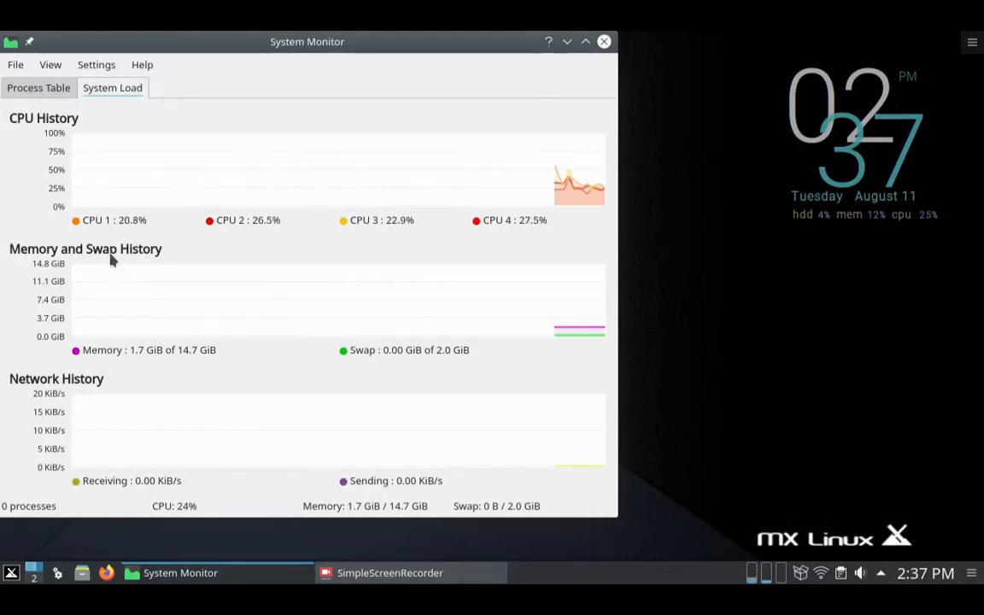
{"action": "left_click", "coordinate": [604, 41]}
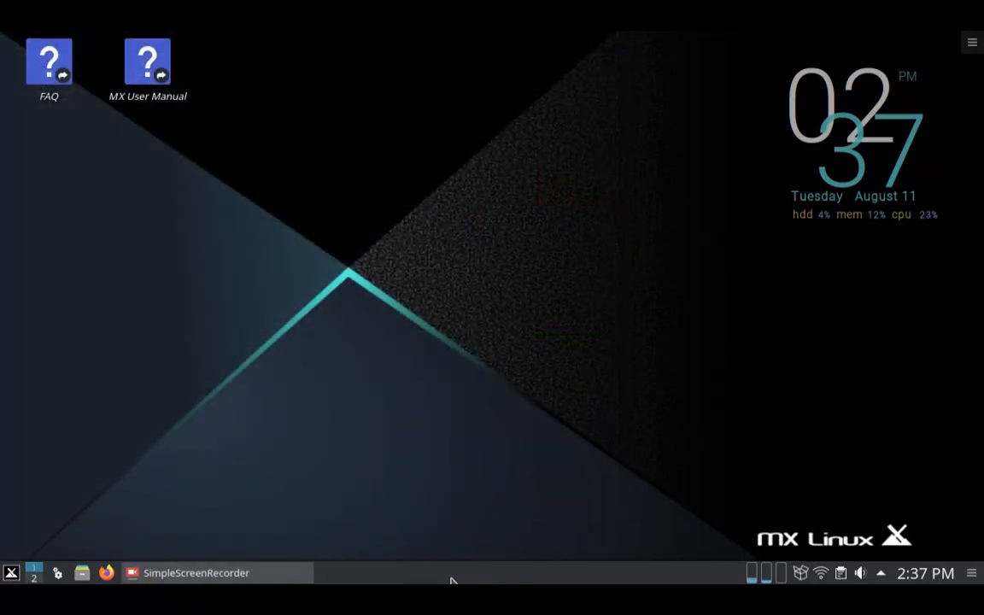
Add a new empty panel to the KDE desktop
{"action": "right_click", "coordinate": [453, 580]}
{"action": "mouse_move", "coordinate": [494, 555]}
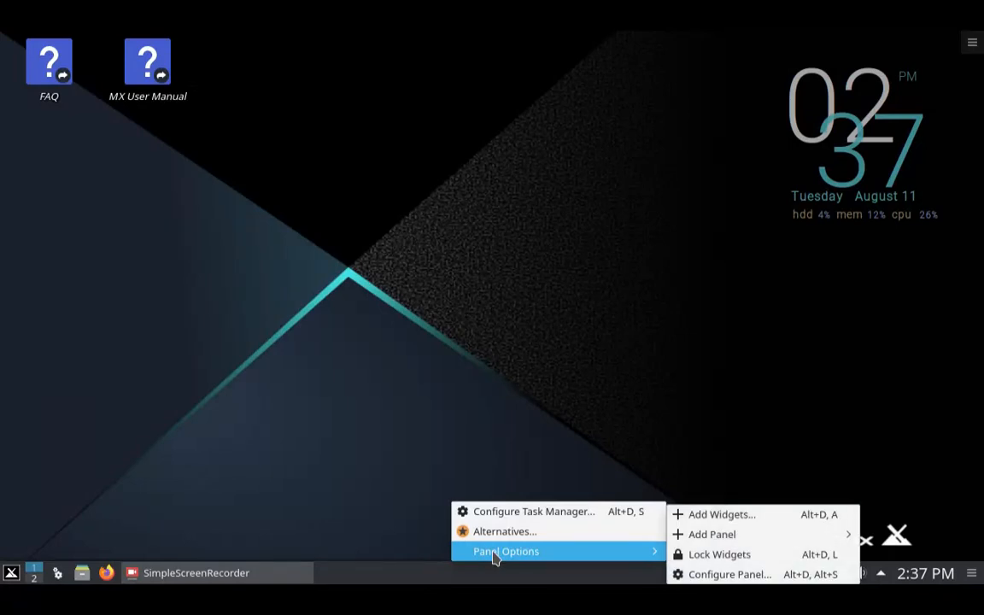
{"action": "mouse_move", "coordinate": [702, 543]}
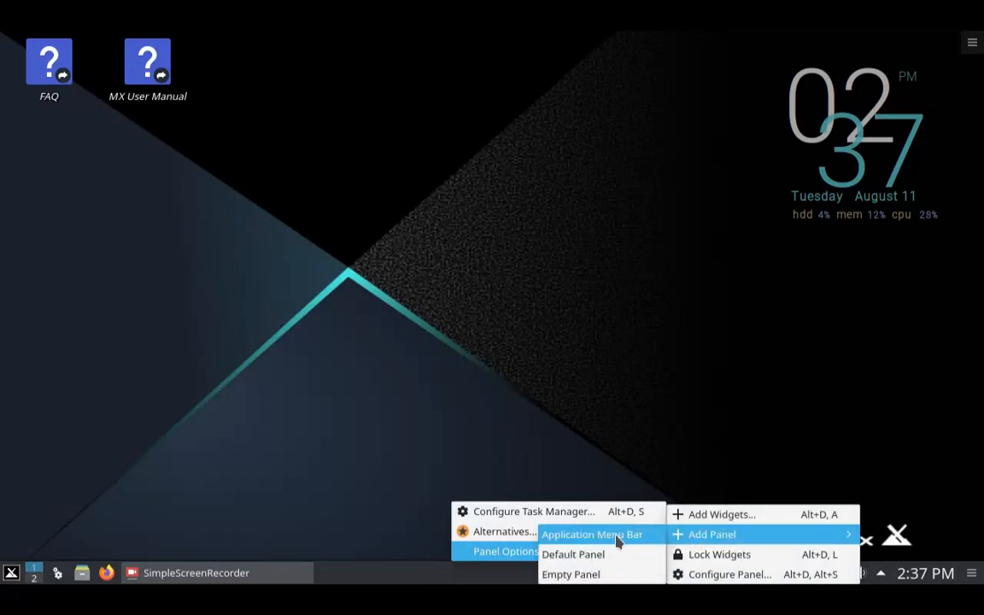
{"action": "left_click", "coordinate": [586, 575]}
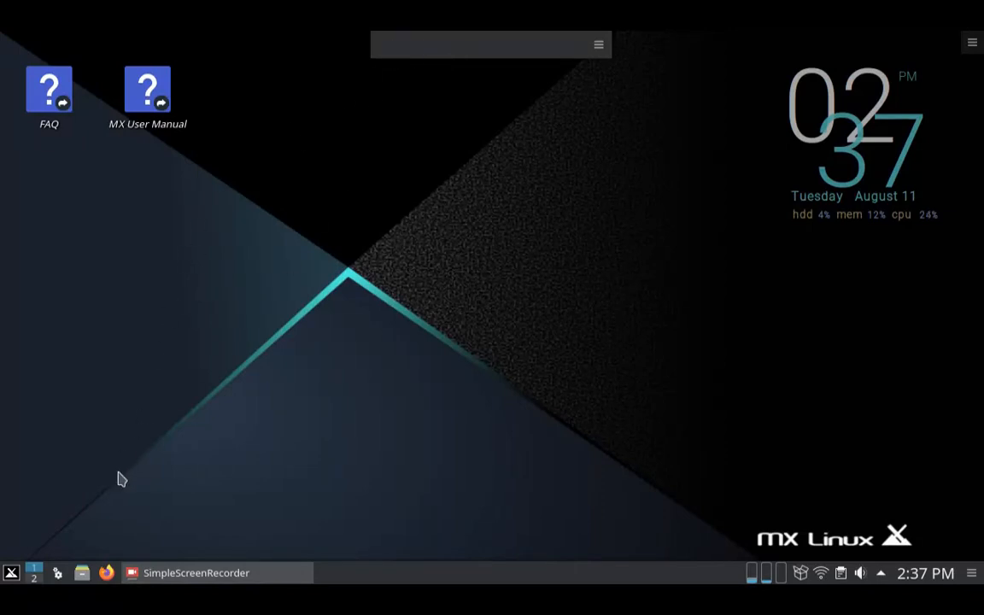
Place the MX Tools and terminal launchers from the application menu's favorites on the new empty panel
{"action": "left_click", "coordinate": [10, 574]}
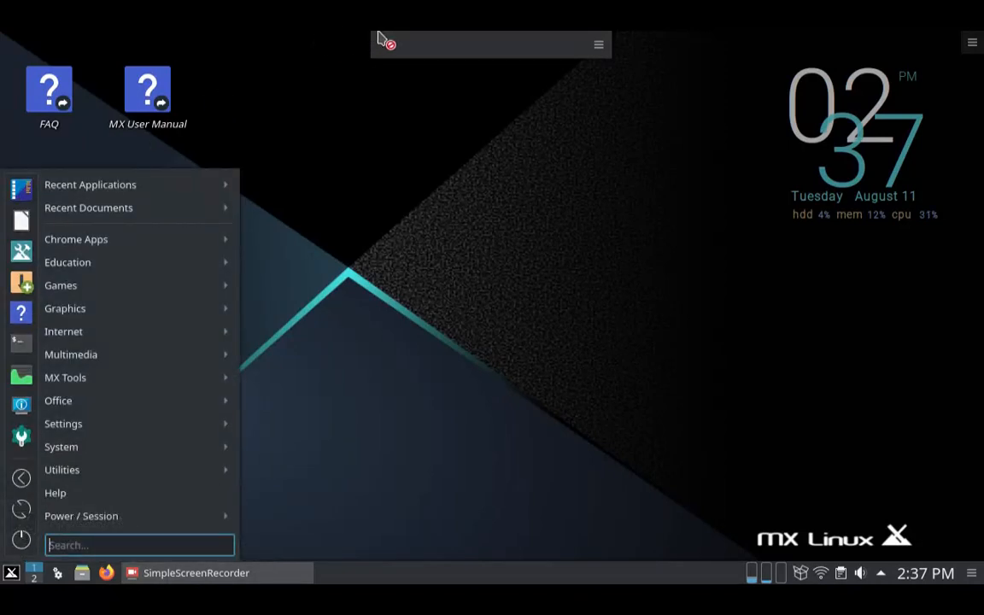
{"action": "left_click_drag", "start_coordinate": [408, 45], "coordinate": [394, 41]}
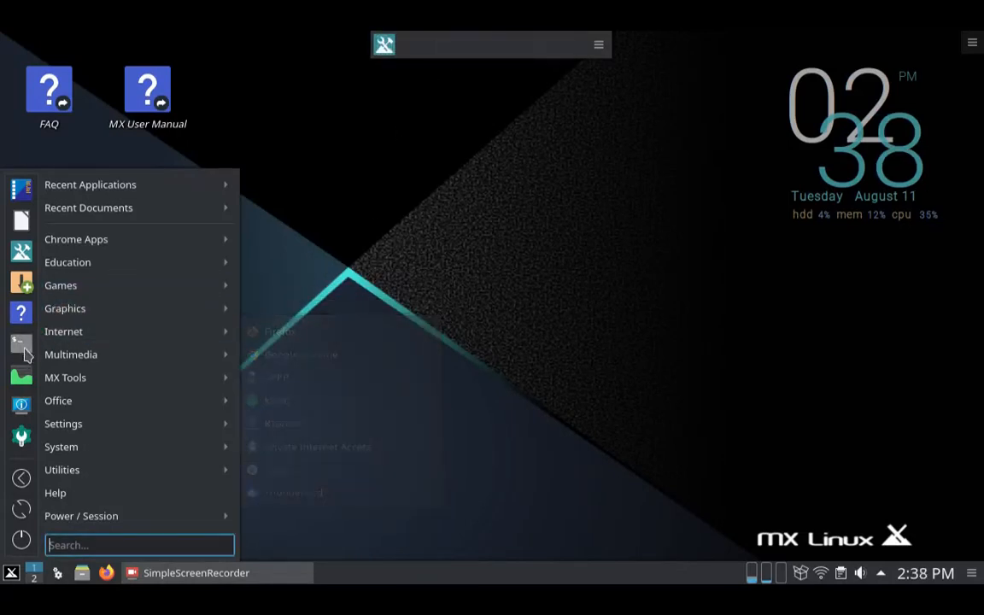
{"action": "left_click_drag", "start_coordinate": [429, 50], "coordinate": [428, 50]}
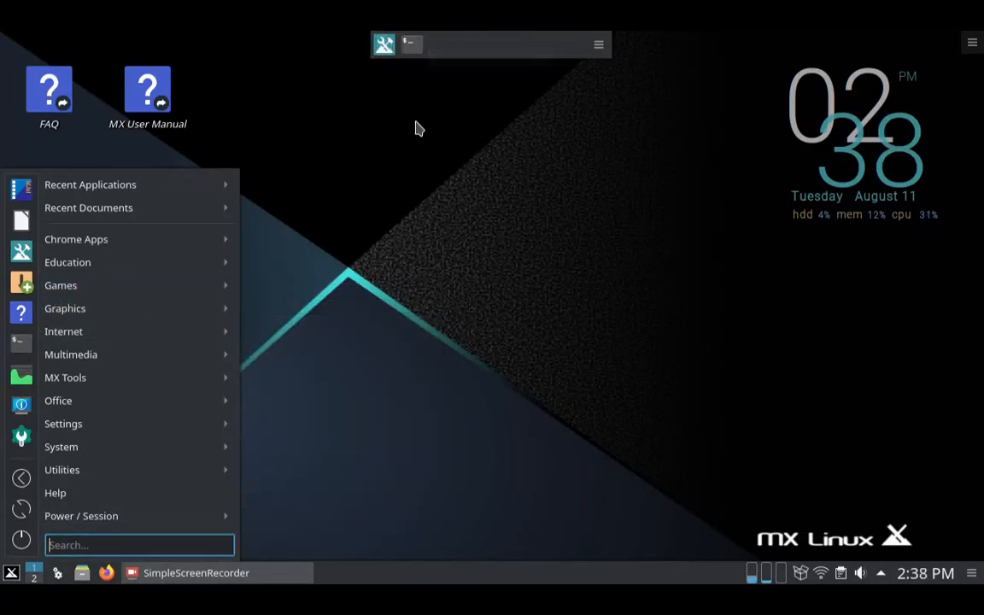
Launch MX Tools from the new panel, view the Plasma options in its Tweak tool, and close both windows
{"action": "left_click", "coordinate": [384, 44]}
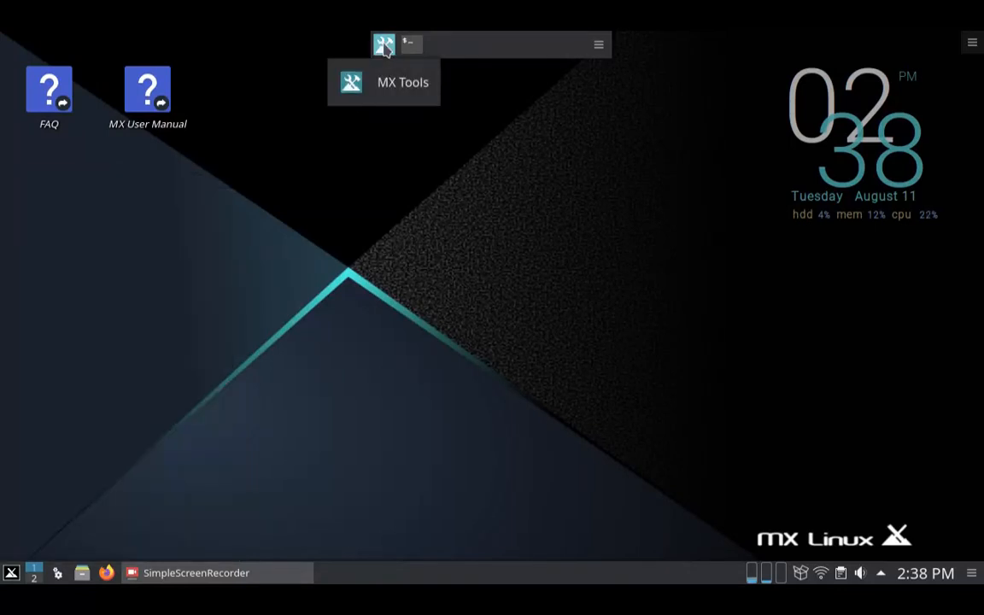
{"action": "left_click", "coordinate": [384, 47]}
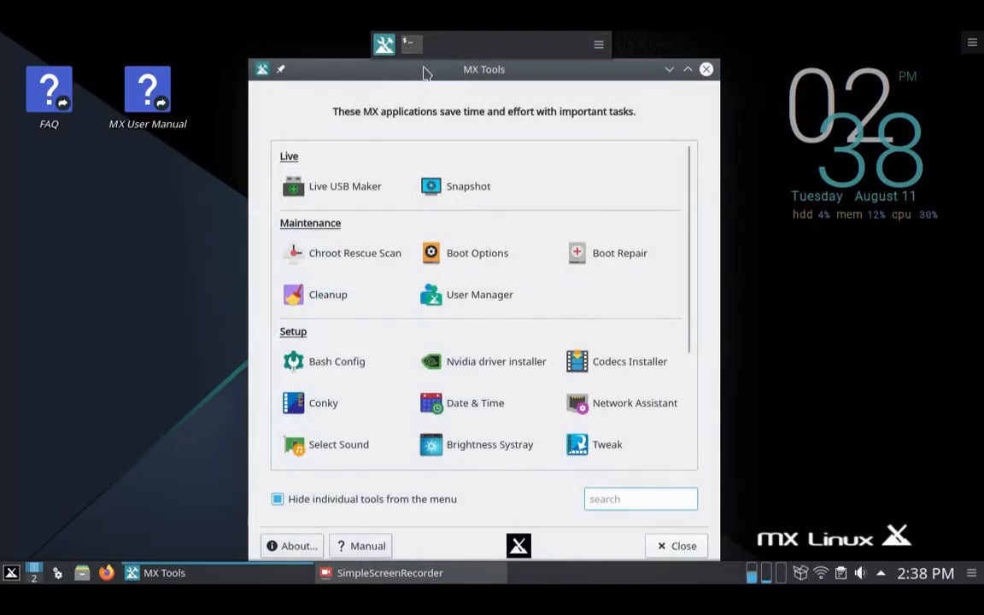
{"action": "left_click_drag", "start_coordinate": [425, 72], "coordinate": [418, 72]}
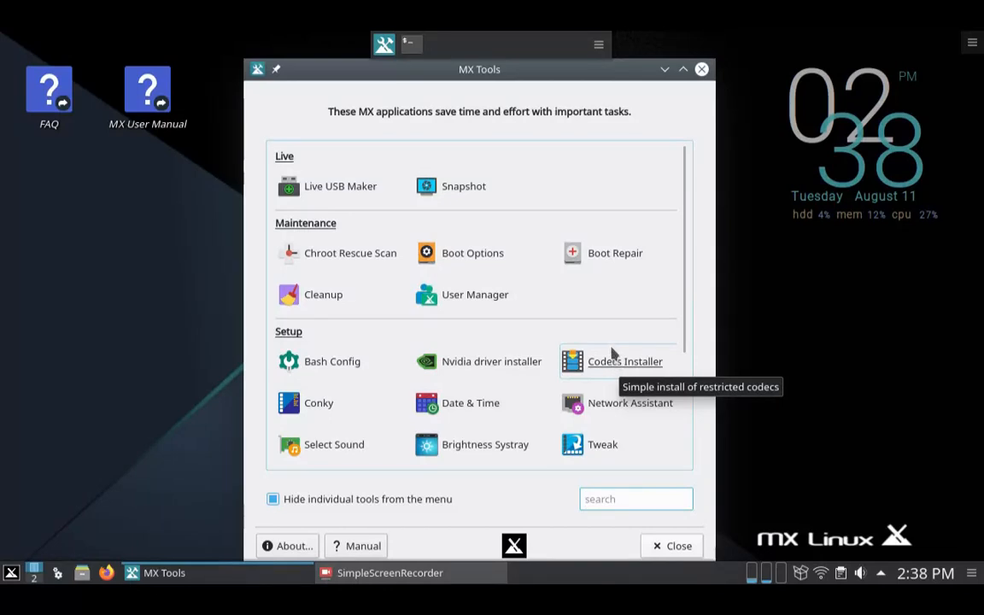
{"action": "left_click", "coordinate": [579, 449]}
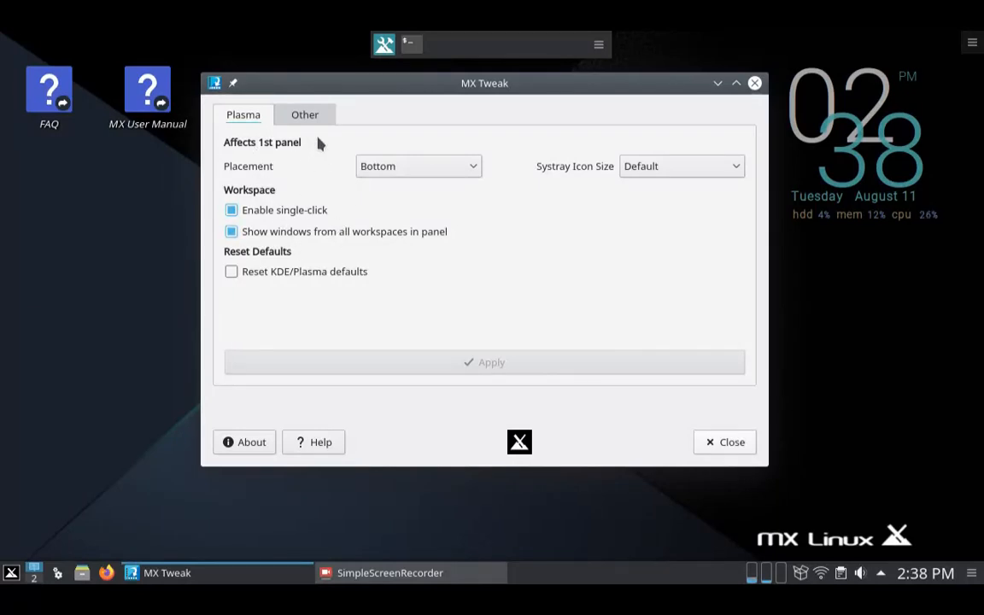
{"action": "left_click", "coordinate": [754, 83]}
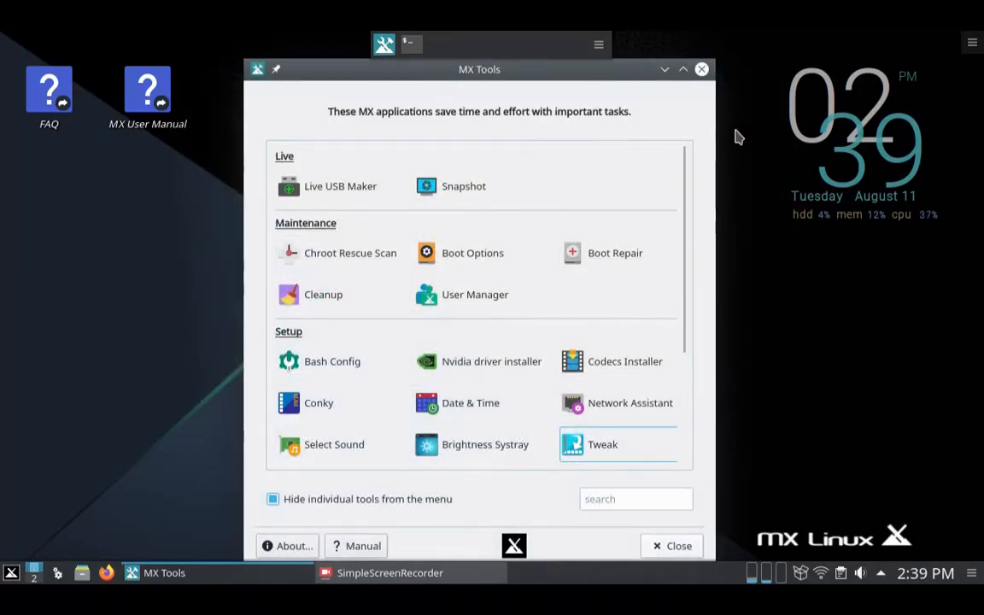
{"action": "left_click", "coordinate": [701, 69]}
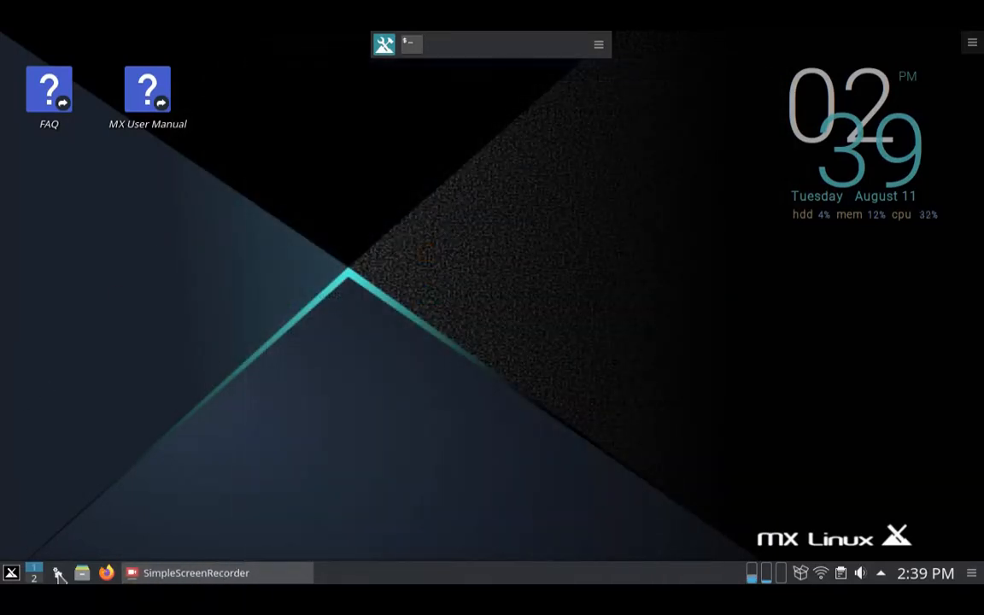
Open the Look And Feel themes in System Settings, browse the downloadable look and feel packages, and close the add-on installer
{"action": "left_click", "coordinate": [58, 574]}
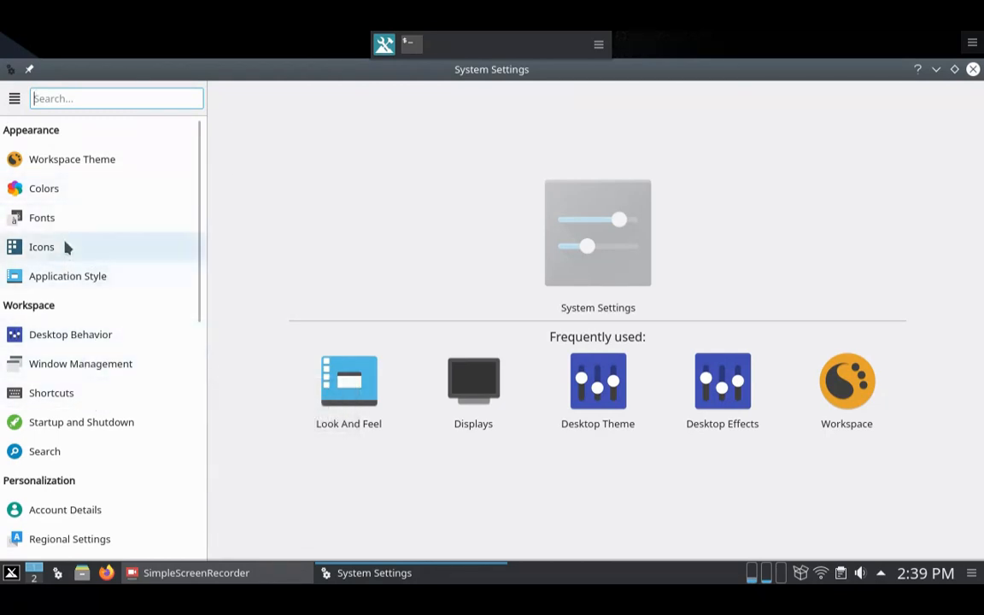
{"action": "left_click", "coordinate": [74, 162]}
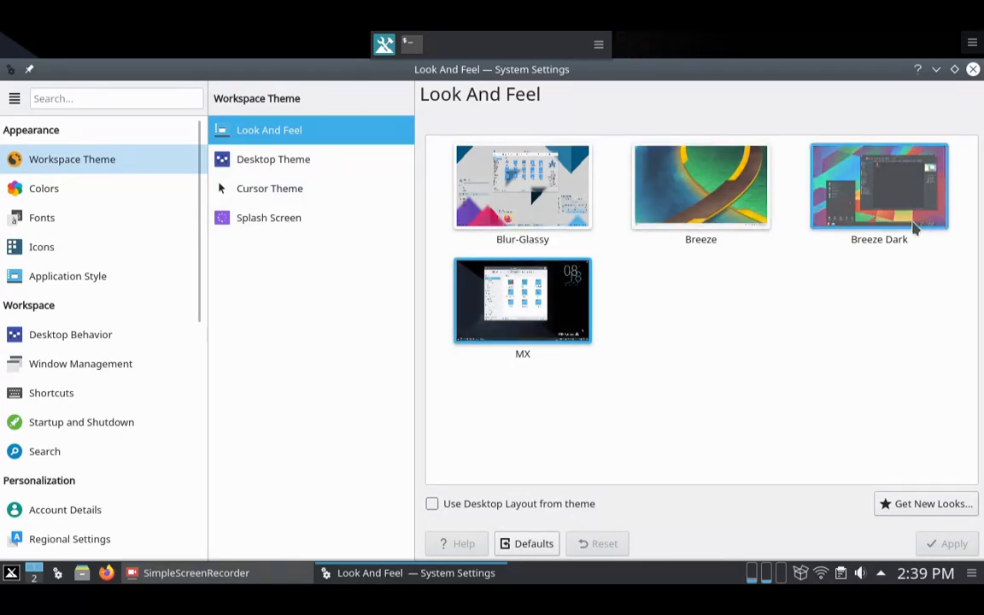
{"action": "left_click", "coordinate": [896, 505]}
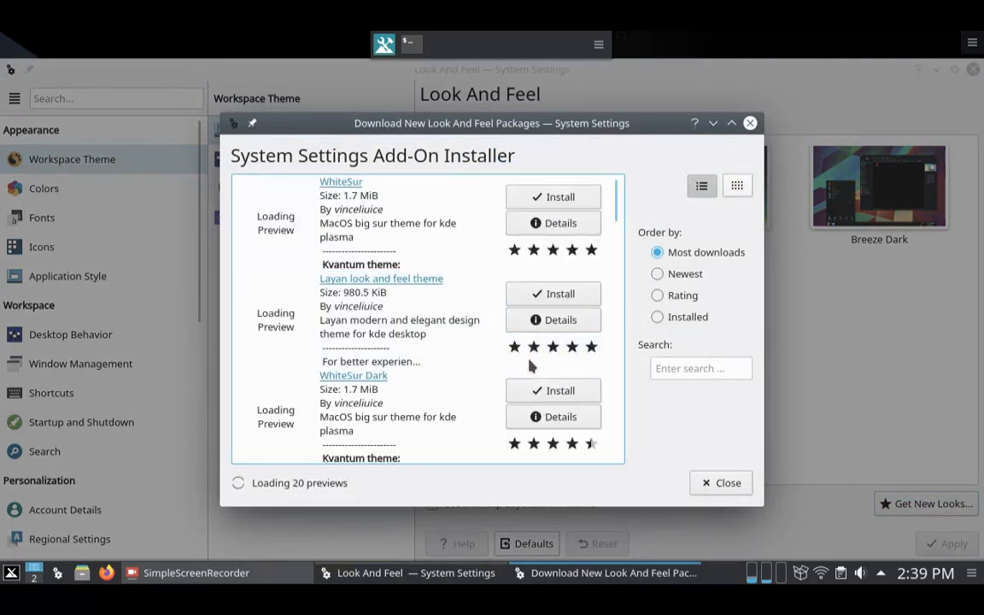
{"action": "scroll", "coordinate": [414, 265], "scroll_direction": "down", "scroll_amount": 3}
{"action": "scroll", "coordinate": [408, 269], "scroll_direction": "down", "scroll_amount": 2}
{"action": "scroll", "coordinate": [407, 269], "scroll_direction": "up", "scroll_amount": 5}
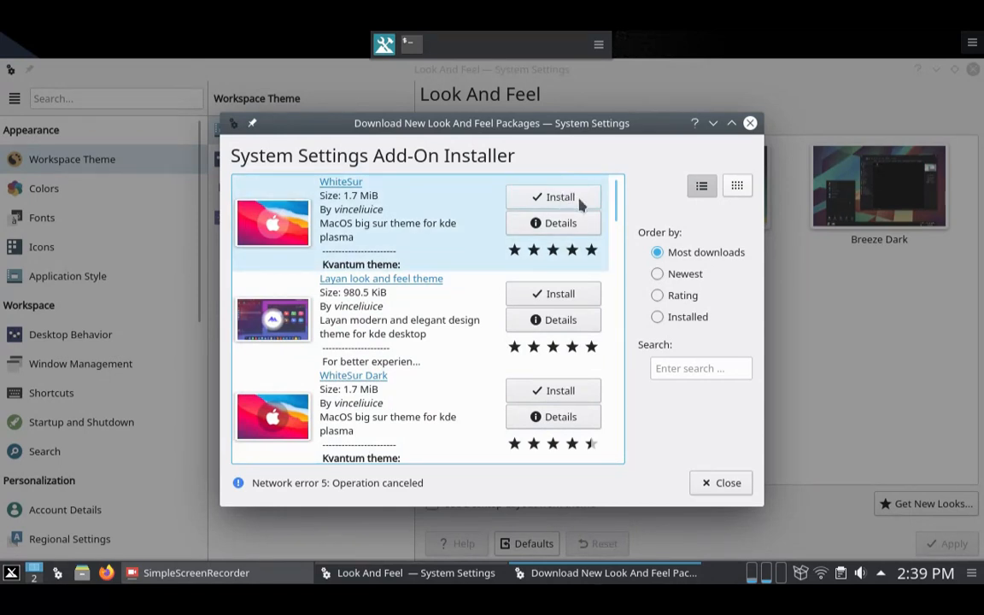
{"action": "left_click", "coordinate": [725, 485]}
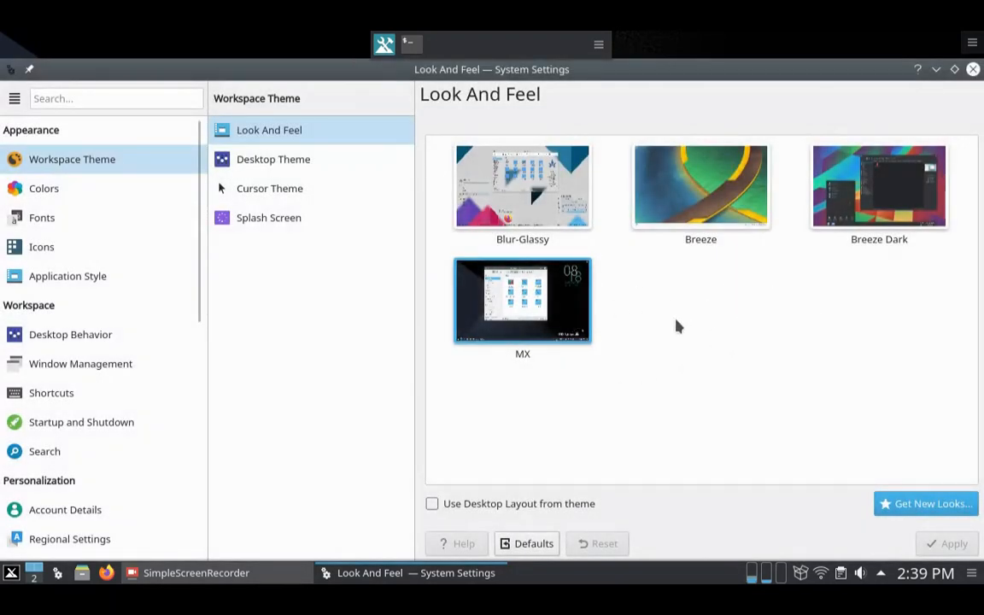
View the Desktop Theme, Cursor Theme and Splash Screen options of the workspace theme, and close System Settings
{"action": "left_click", "coordinate": [253, 161]}
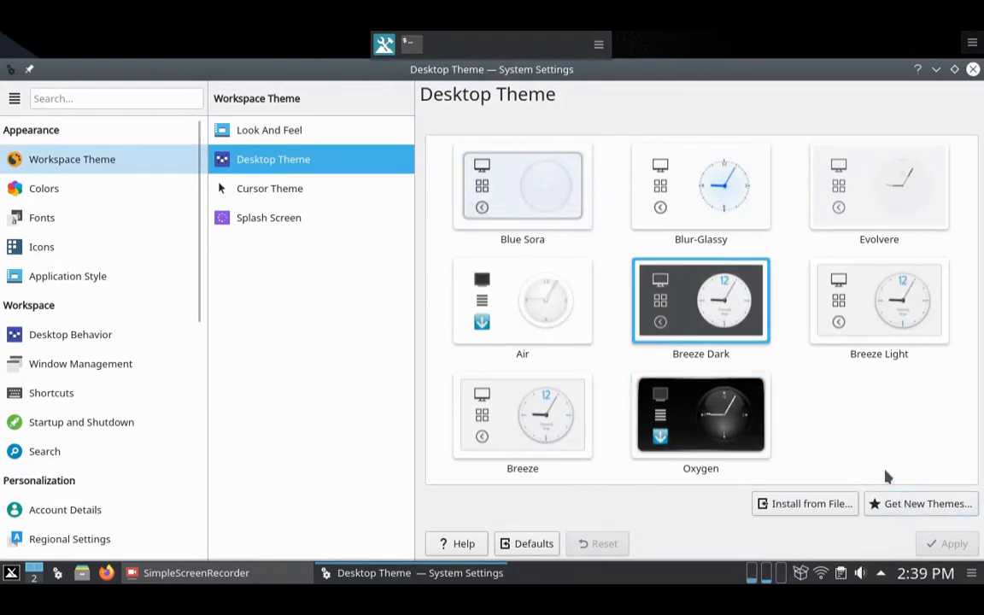
{"action": "left_click", "coordinate": [283, 191]}
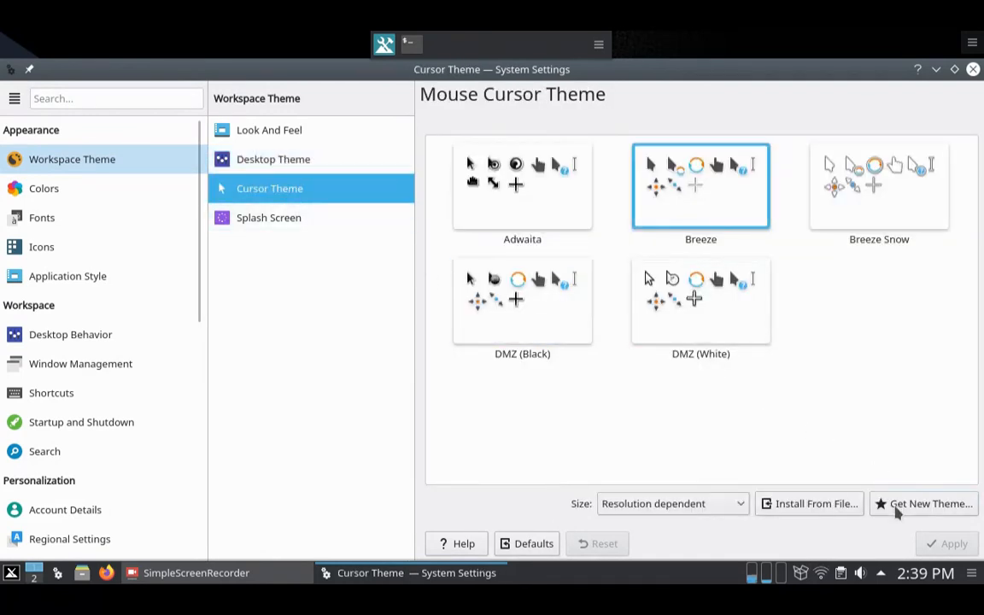
{"action": "left_click", "coordinate": [265, 217]}
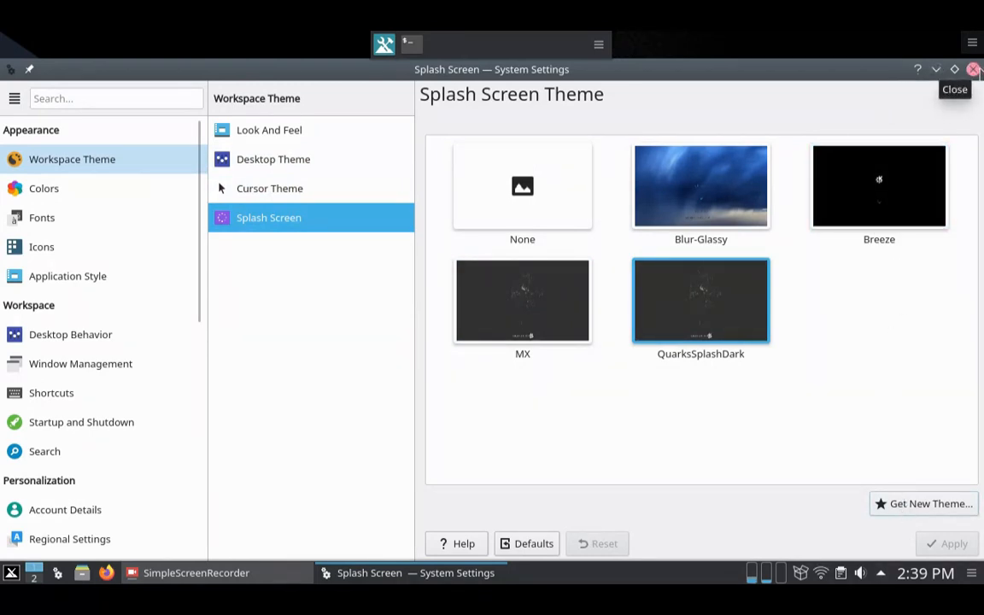
{"action": "left_click", "coordinate": [973, 69]}
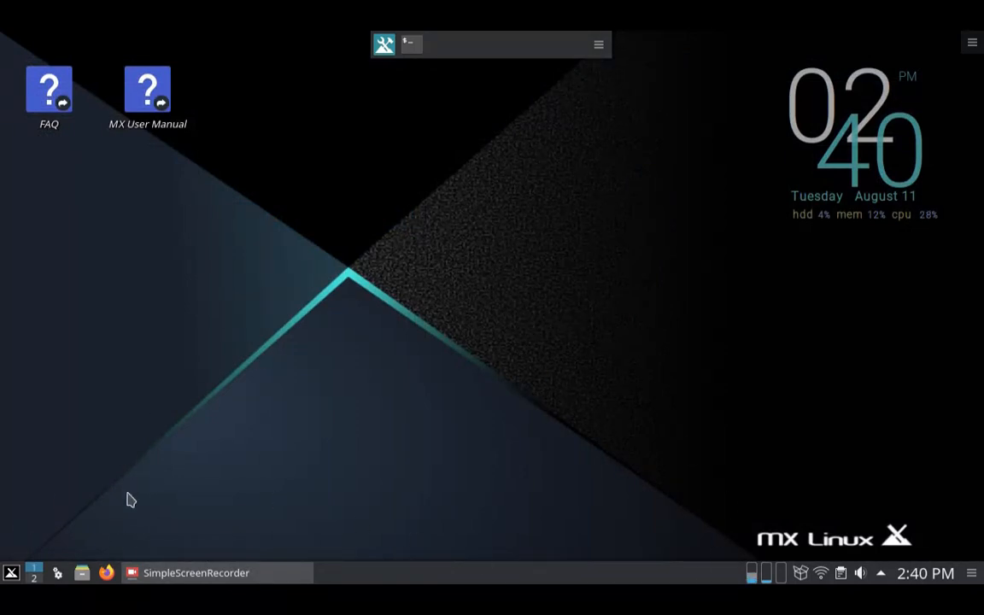
Open the widget list from the bottom panel's options and browse the available Plasma widgets
{"action": "right_click", "coordinate": [422, 575]}
{"action": "mouse_move", "coordinate": [474, 553]}
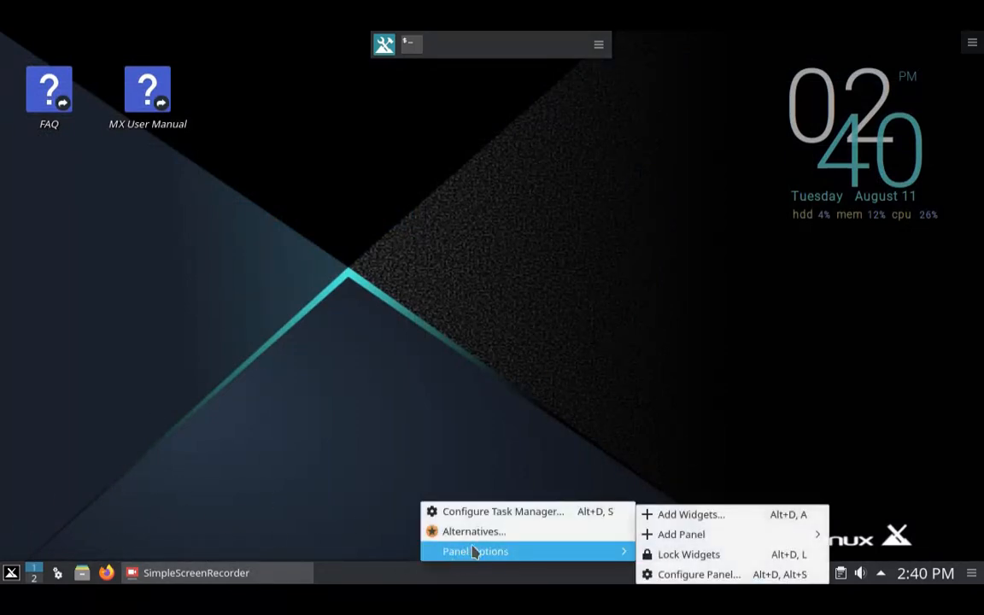
{"action": "left_click", "coordinate": [687, 516]}
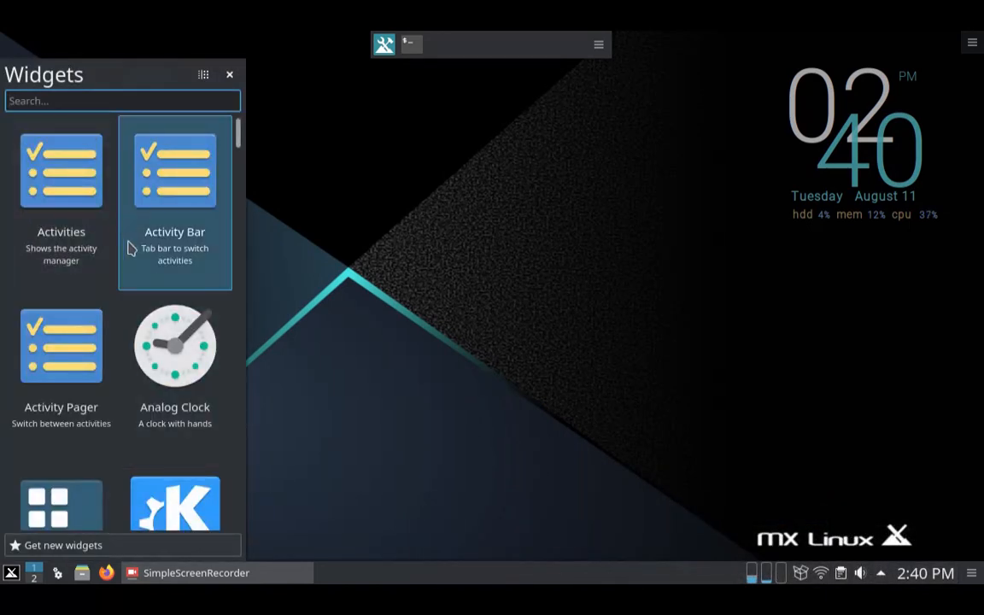
{"action": "scroll", "coordinate": [103, 281], "scroll_direction": "down", "scroll_amount": 10}
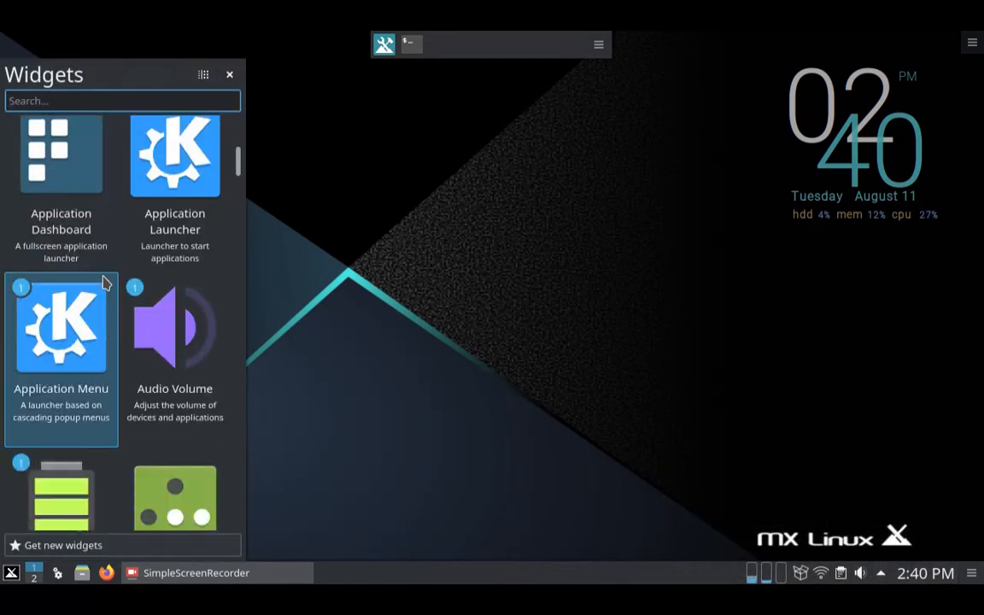
{"action": "scroll", "coordinate": [104, 281], "scroll_direction": "down", "scroll_amount": 10}
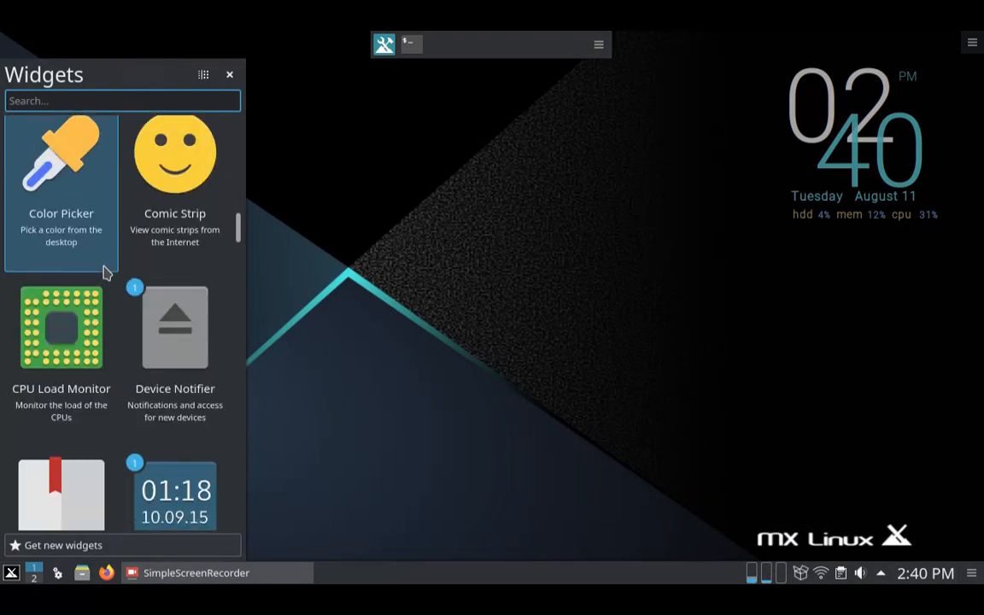
{"action": "scroll", "coordinate": [105, 271], "scroll_direction": "down", "scroll_amount": 4}
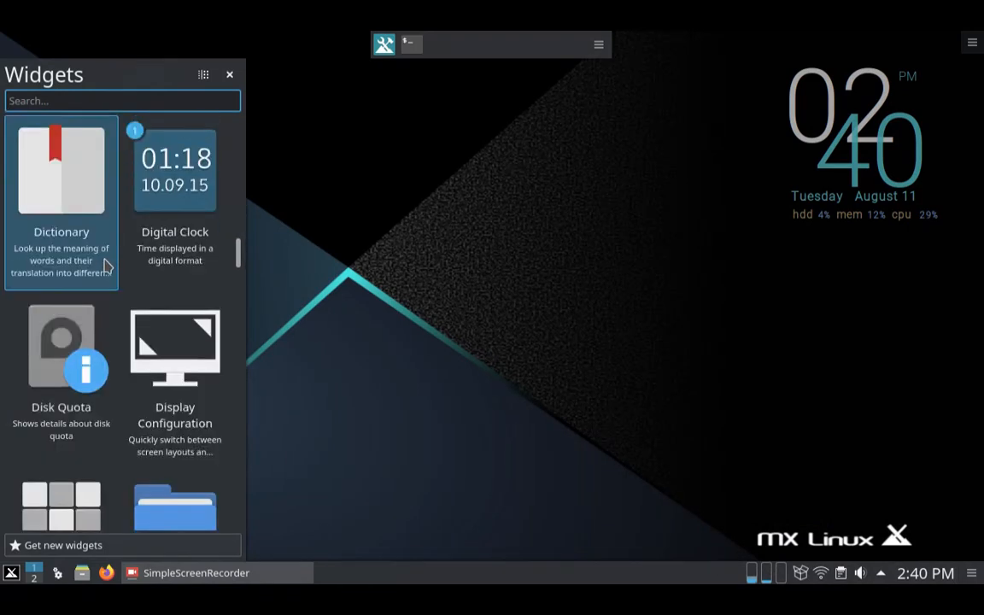
{"action": "scroll", "coordinate": [105, 266], "scroll_direction": "up", "scroll_amount": 1}
{"action": "scroll", "coordinate": [105, 468], "scroll_direction": "down", "scroll_amount": 3}
Open the online catalogue of new Plasma widgets, move its window clear of the desktop clock, and close it
{"action": "left_click", "coordinate": [103, 545]}
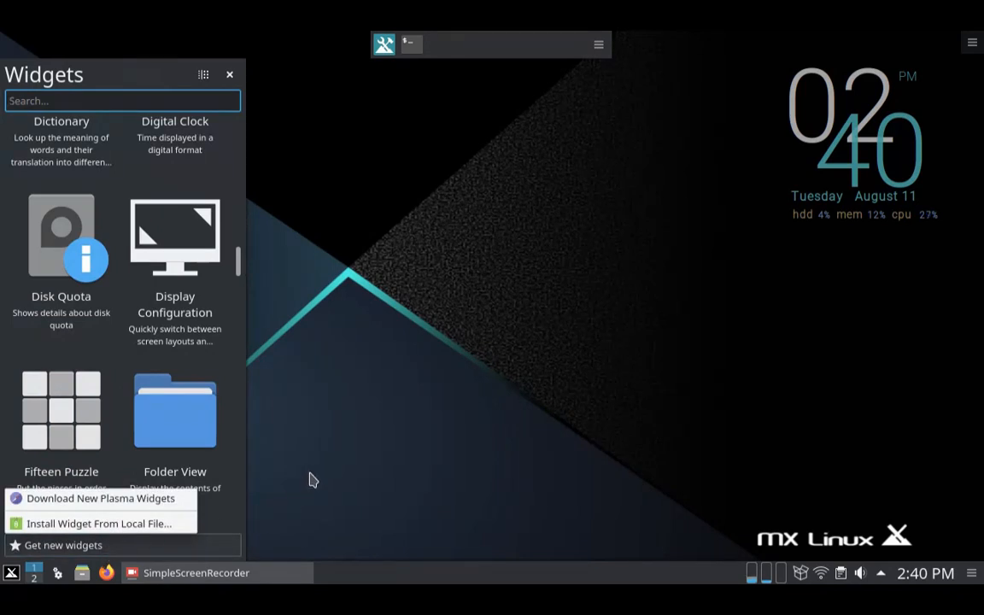
{"action": "left_click", "coordinate": [109, 500]}
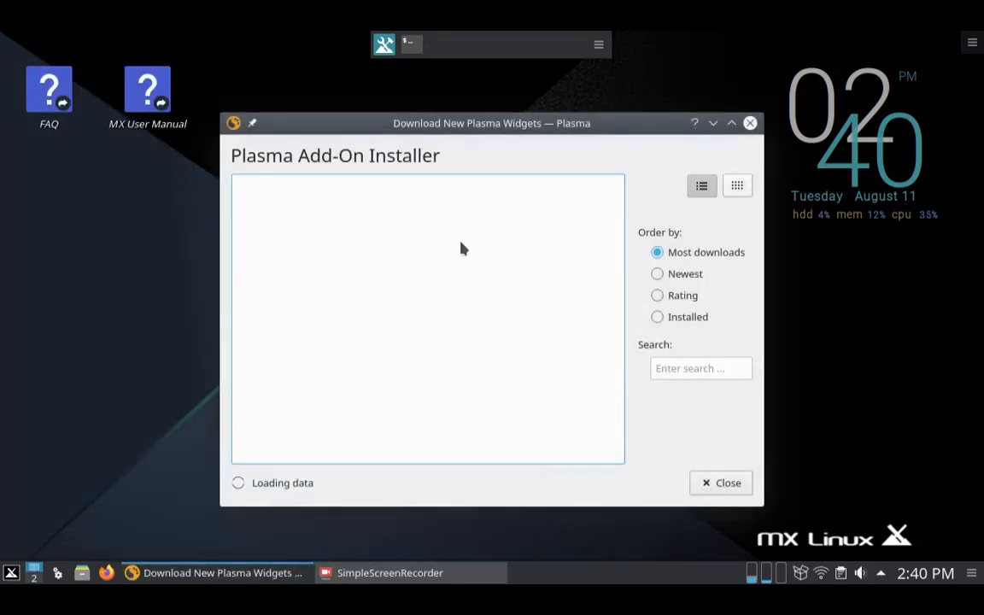
{"action": "left_click_drag", "start_coordinate": [501, 123], "coordinate": [505, 96]}
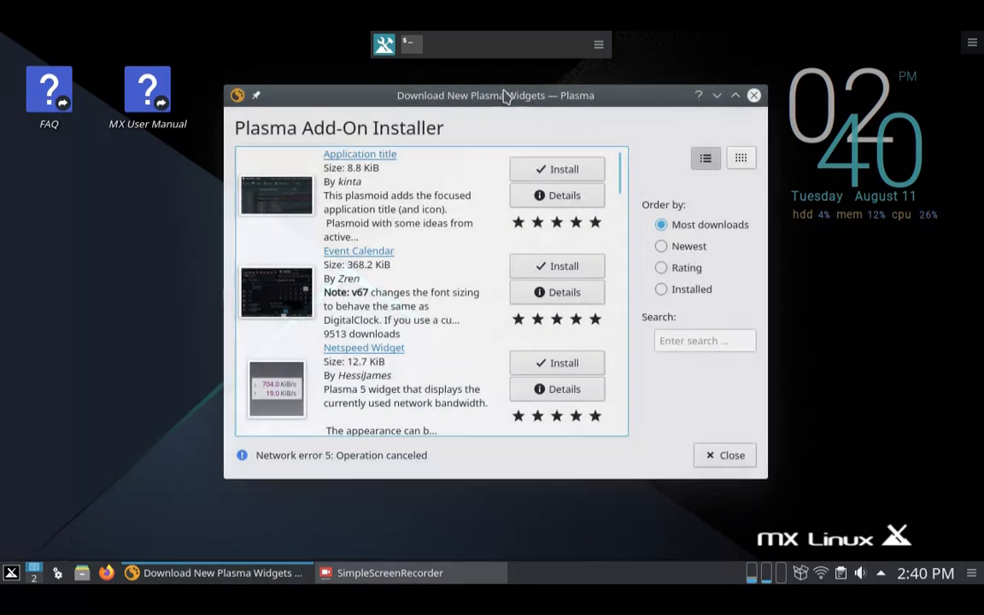
{"action": "left_click_drag", "start_coordinate": [423, 100], "coordinate": [395, 98]}
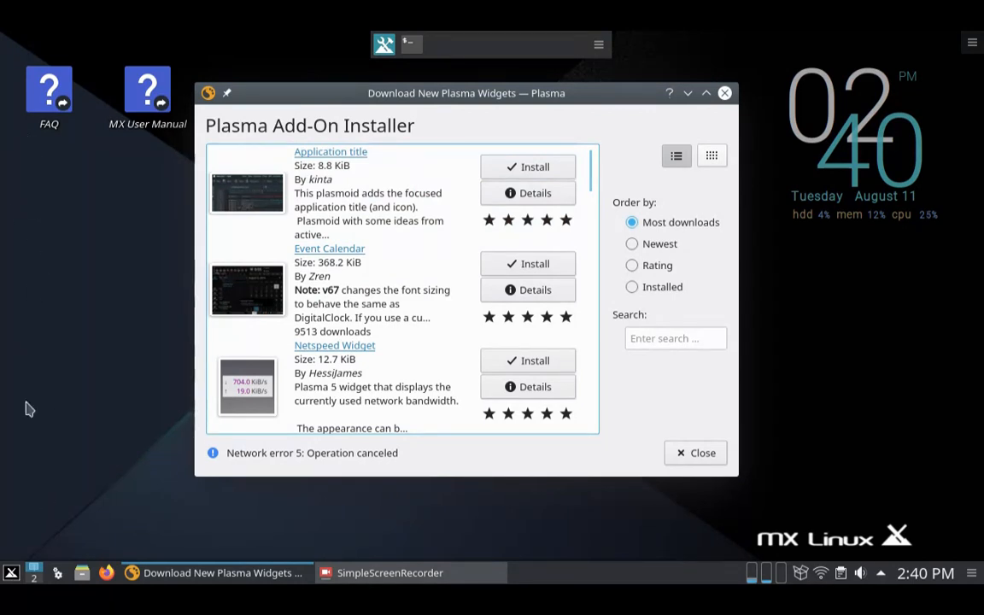
{"action": "key", "text": "Escape"}
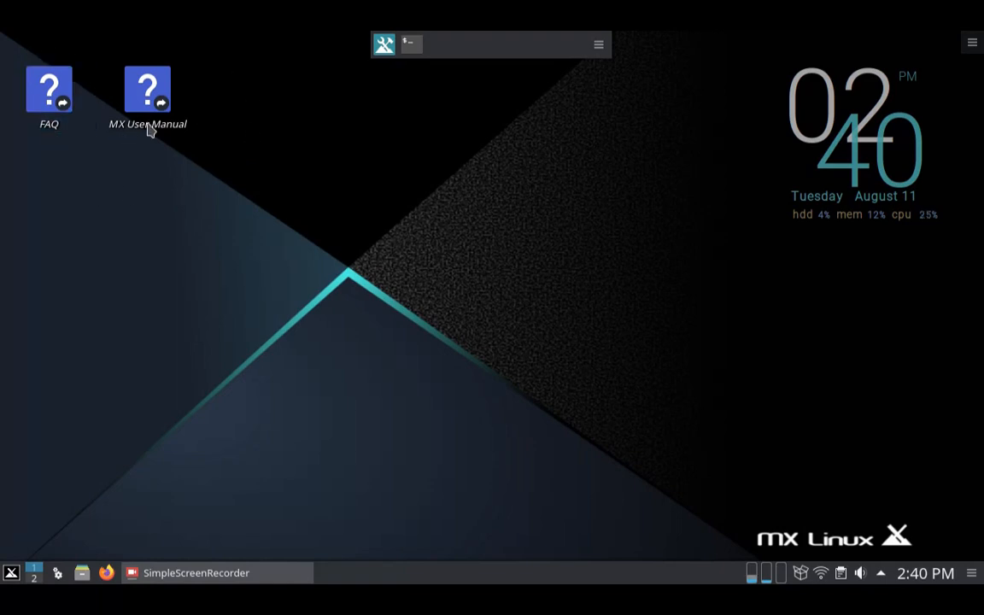
Open the FAQ document from the desktop, look over its questions, and close it
{"action": "double_click", "coordinate": [47, 102]}
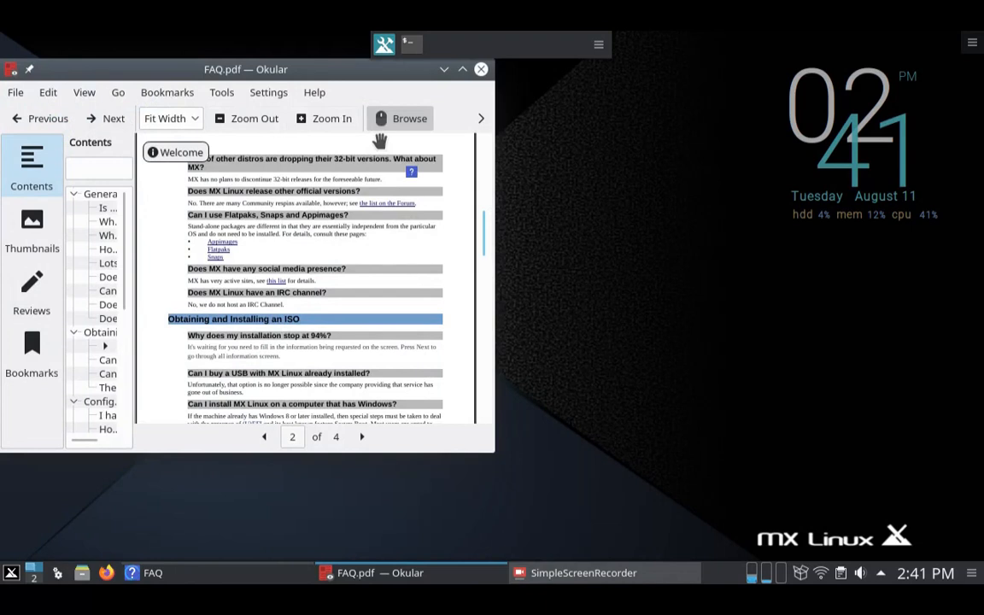
{"action": "scroll", "coordinate": [410, 158], "scroll_direction": "up", "scroll_amount": 1}
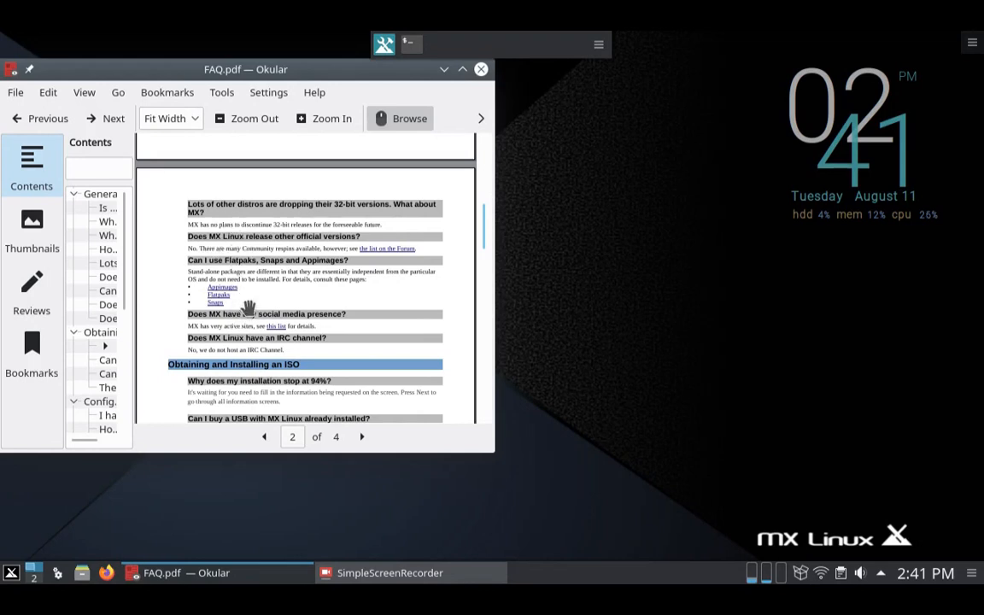
{"action": "left_click", "coordinate": [481, 70]}
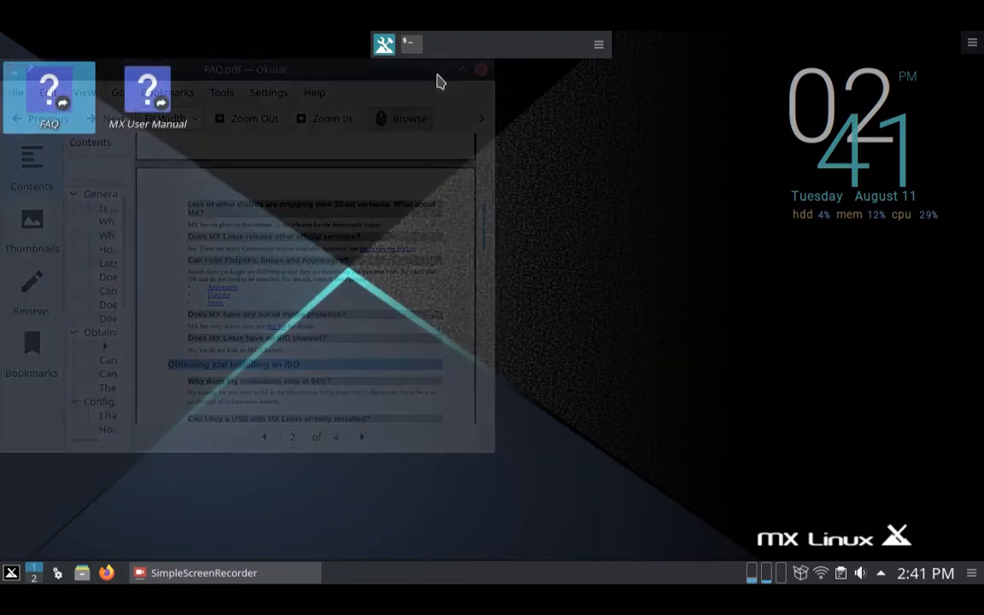
Open the MX User Manual from the desktop and widen both its window and the table of contents
{"action": "double_click", "coordinate": [143, 99]}
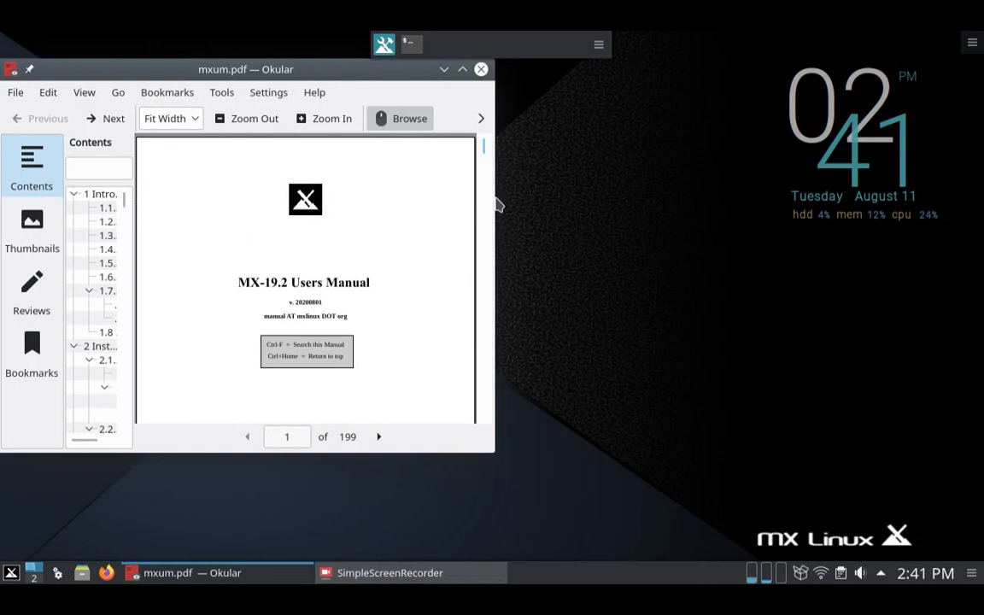
{"action": "left_click_drag", "start_coordinate": [494, 197], "coordinate": [880, 205]}
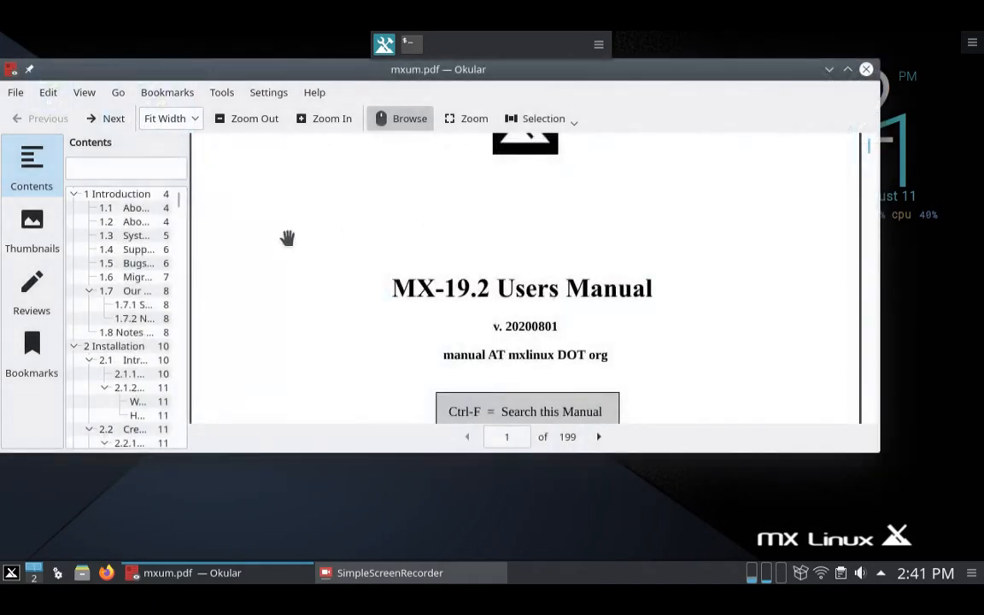
{"action": "left_click_drag", "start_coordinate": [188, 256], "coordinate": [366, 256]}
Browse the user manual's table of contents through to the Configuration chapter and close the manual
{"action": "scroll", "coordinate": [235, 255], "scroll_direction": "down", "scroll_amount": 2}
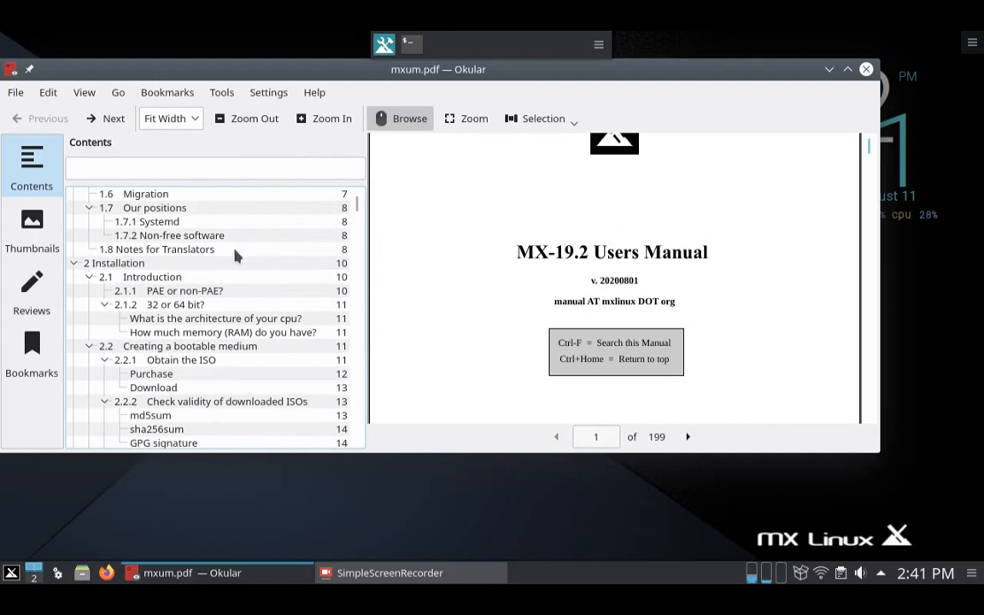
{"action": "scroll", "coordinate": [235, 254], "scroll_direction": "down", "scroll_amount": 3}
{"action": "scroll", "coordinate": [239, 235], "scroll_direction": "up", "scroll_amount": 5}
{"action": "scroll", "coordinate": [240, 225], "scroll_direction": "down", "scroll_amount": 20}
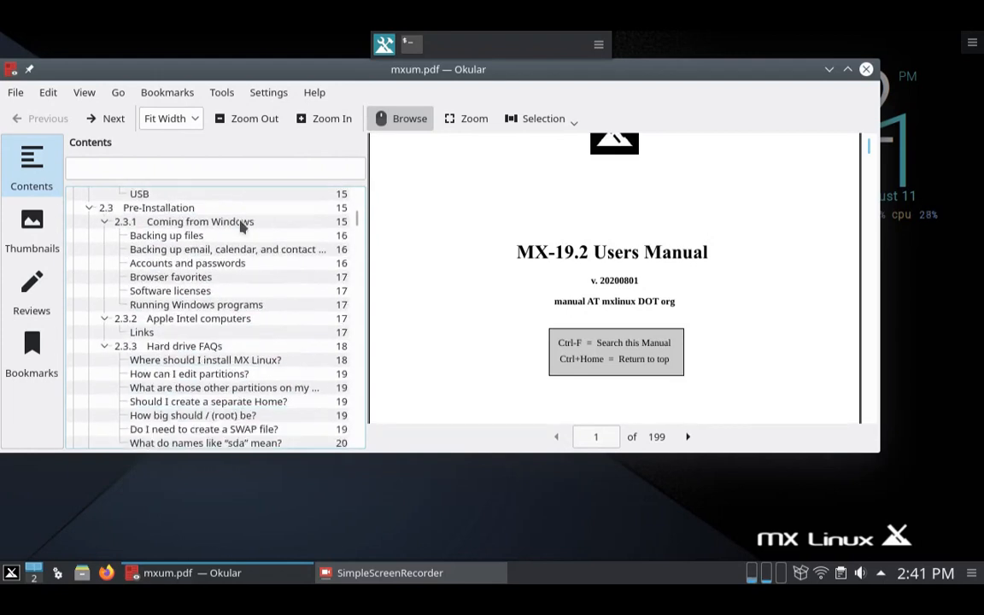
{"action": "scroll", "coordinate": [189, 296], "scroll_direction": "down", "scroll_amount": 2}
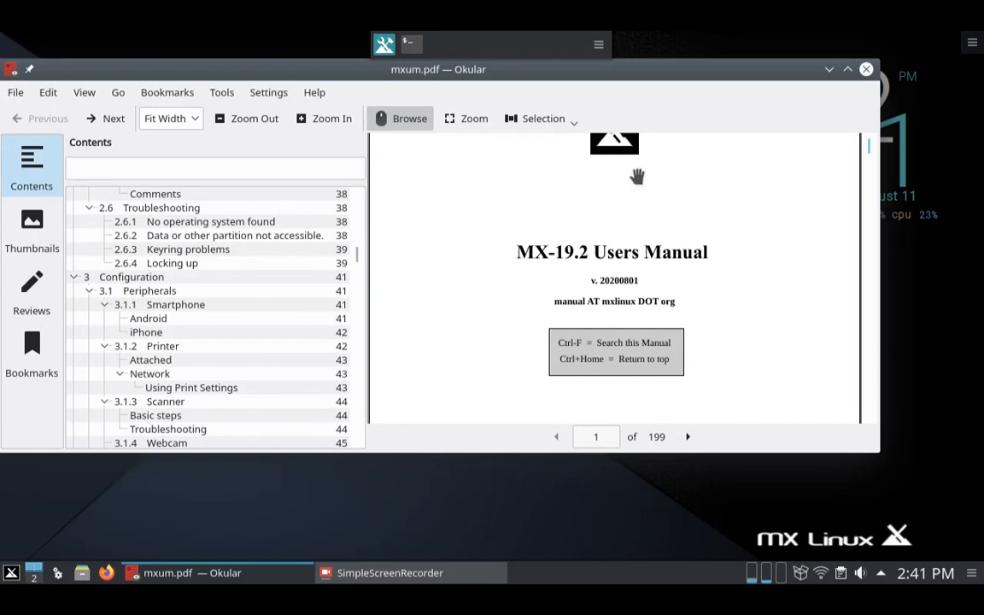
{"action": "left_click", "coordinate": [866, 69]}
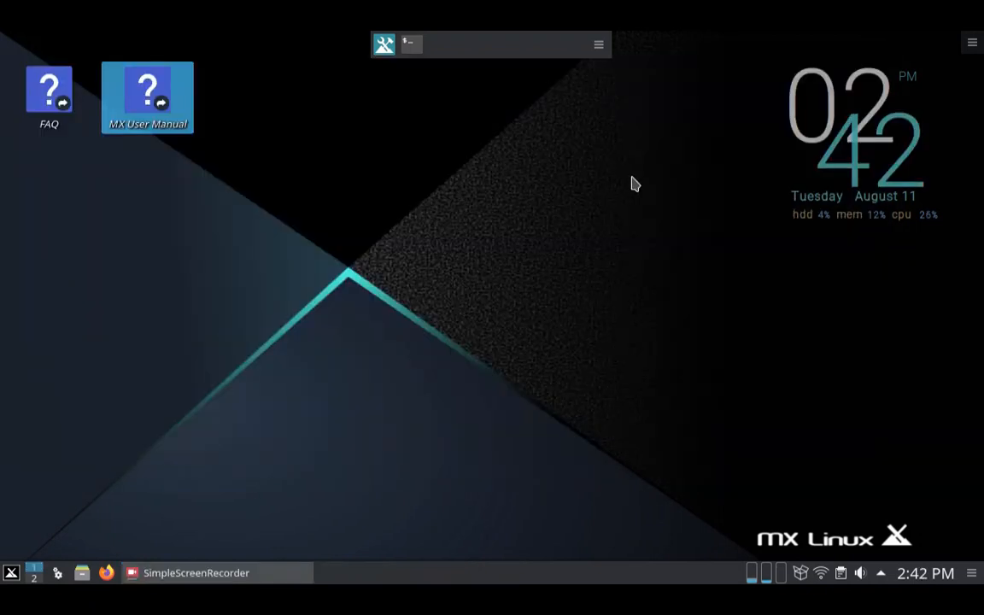